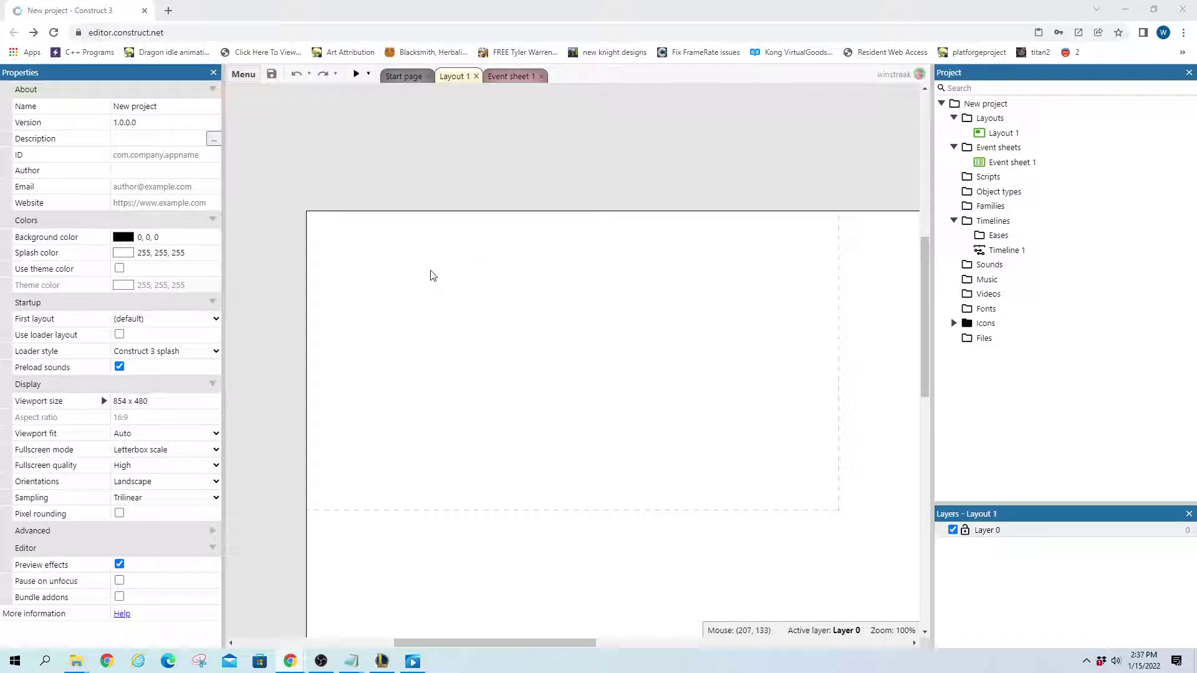
- Insert a new Sprite object into the upper area of Layout 1
{"action": "double_click", "coordinate": [394, 230]}
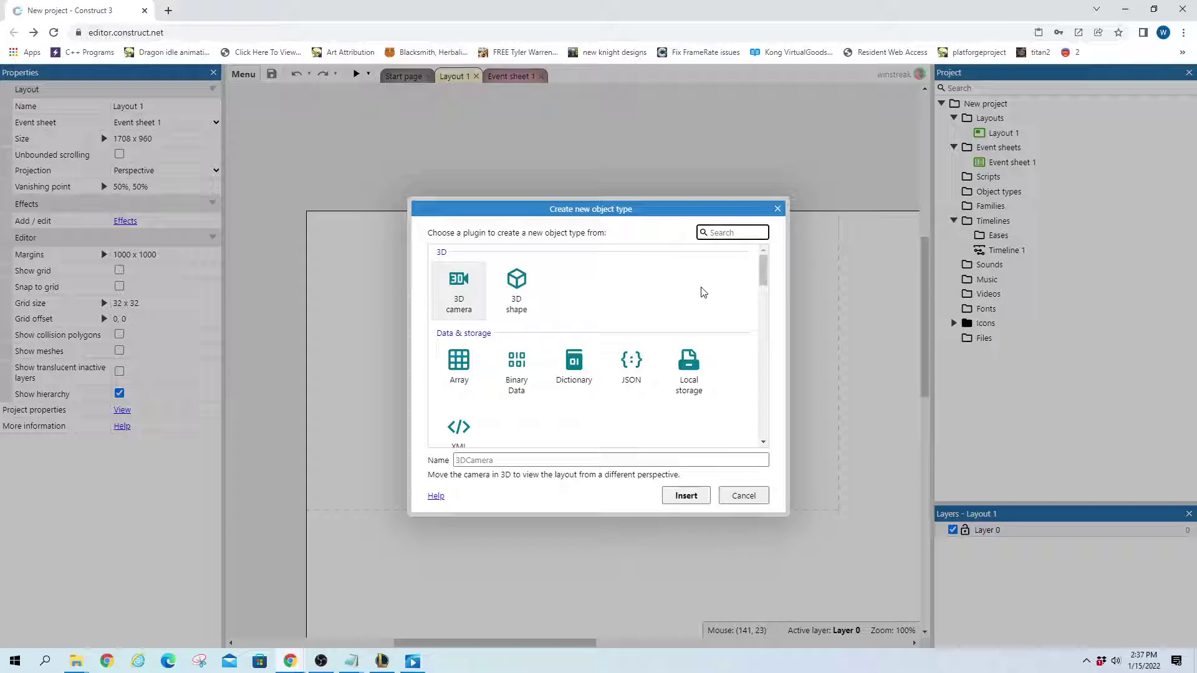
{"action": "type", "text": "SPRI"}
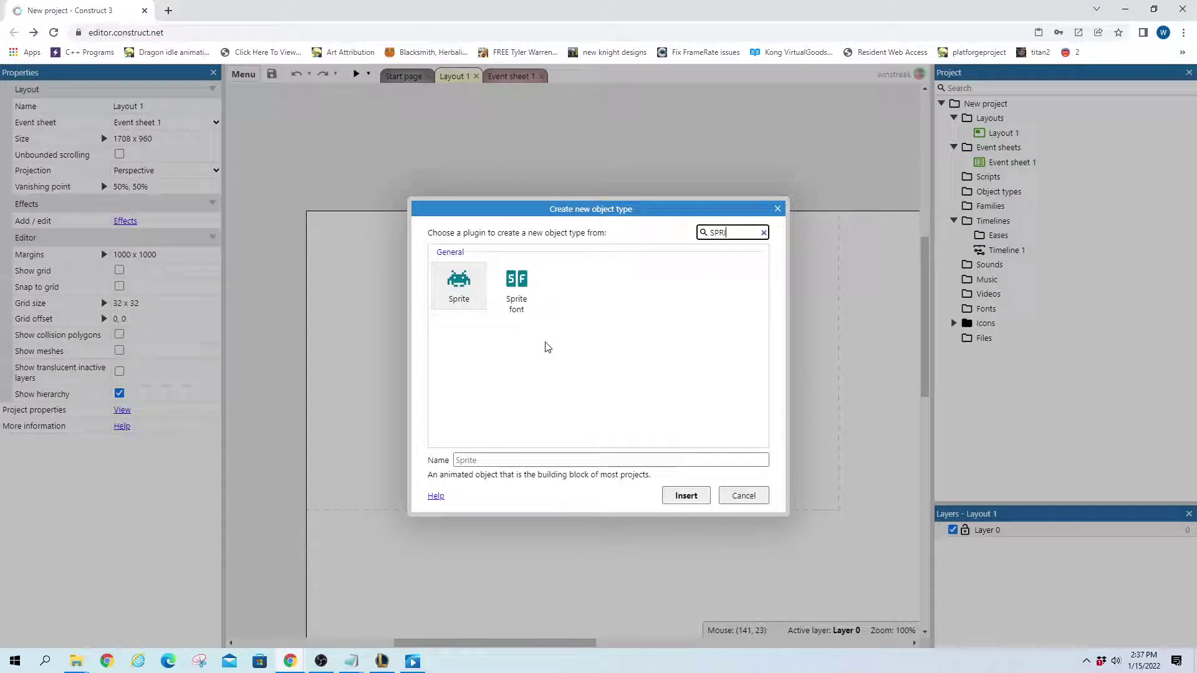
{"action": "key", "text": "Return"}
{"action": "left_click", "coordinate": [493, 332]}
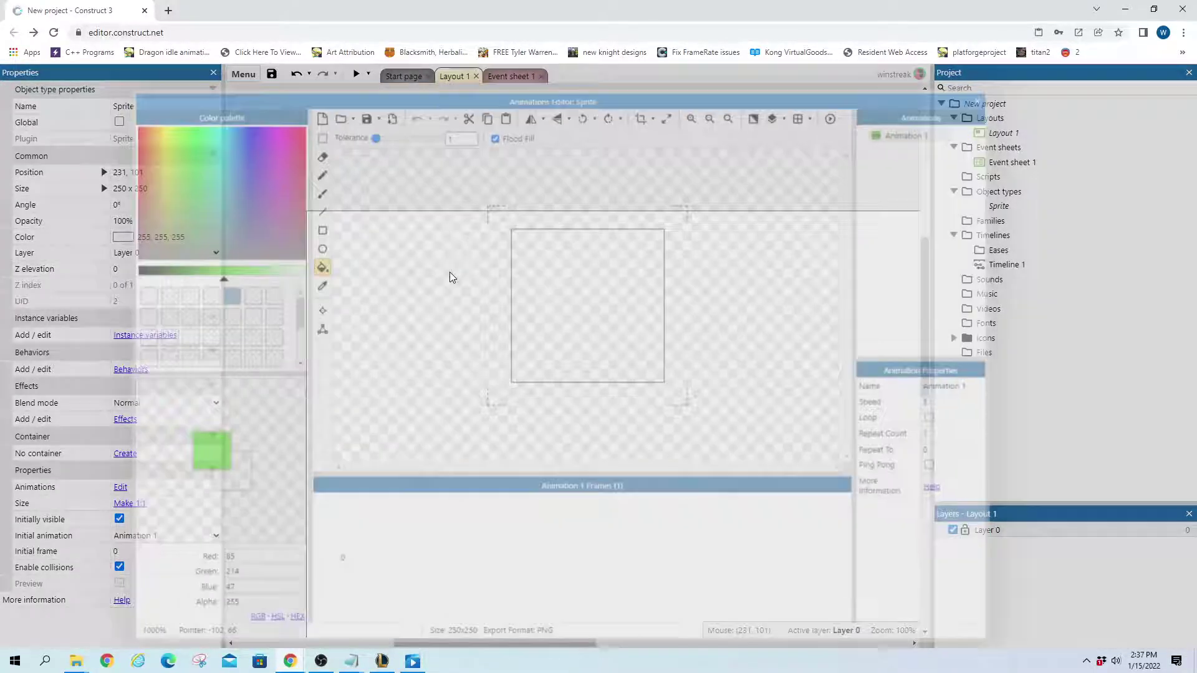
- Resize the sprite's image canvas to 50 x 50 pixels
{"action": "left_click", "coordinate": [667, 115]}
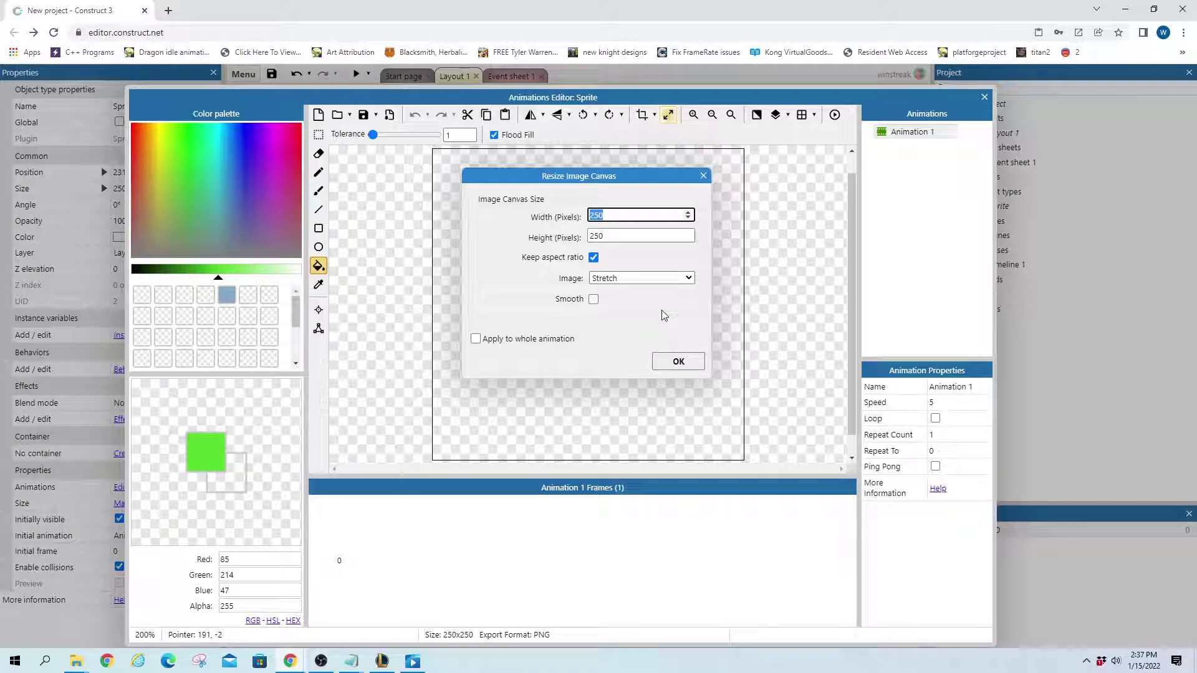
{"action": "type", "text": "50"}
{"action": "left_click", "coordinate": [678, 362]}
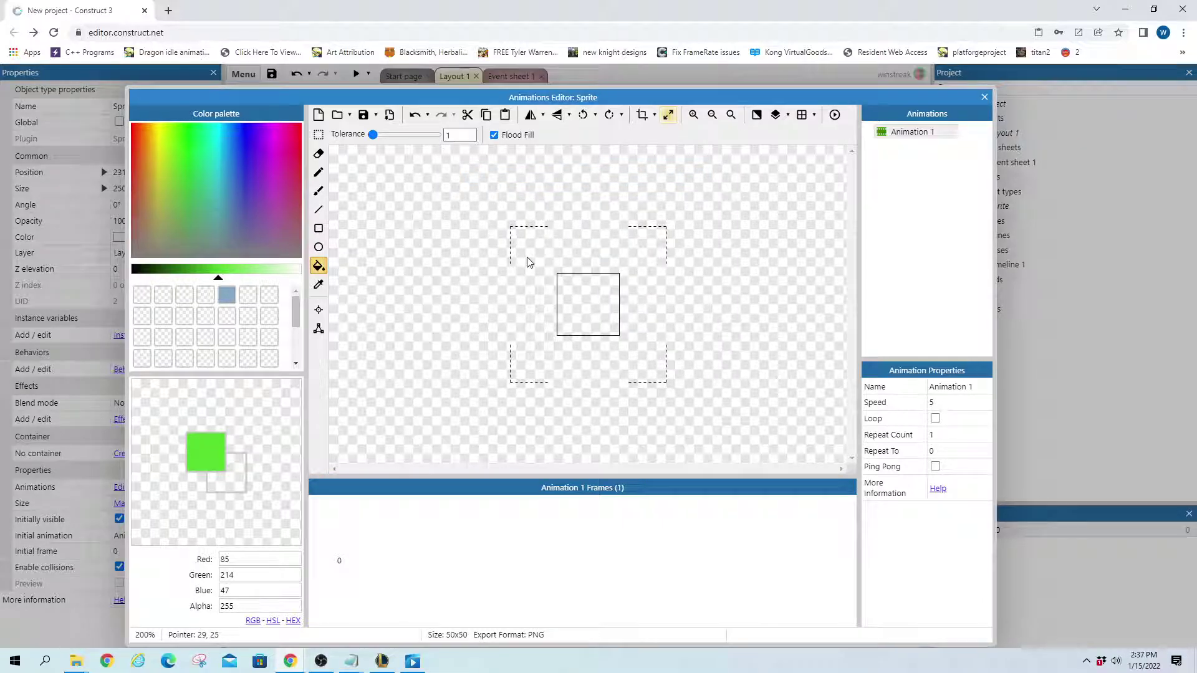
- Draw an unfilled dark green (RGB 28, 74, 15) rectangle border around the sprite's canvas and close the Animations Editor
{"action": "left_click", "coordinate": [318, 228]}
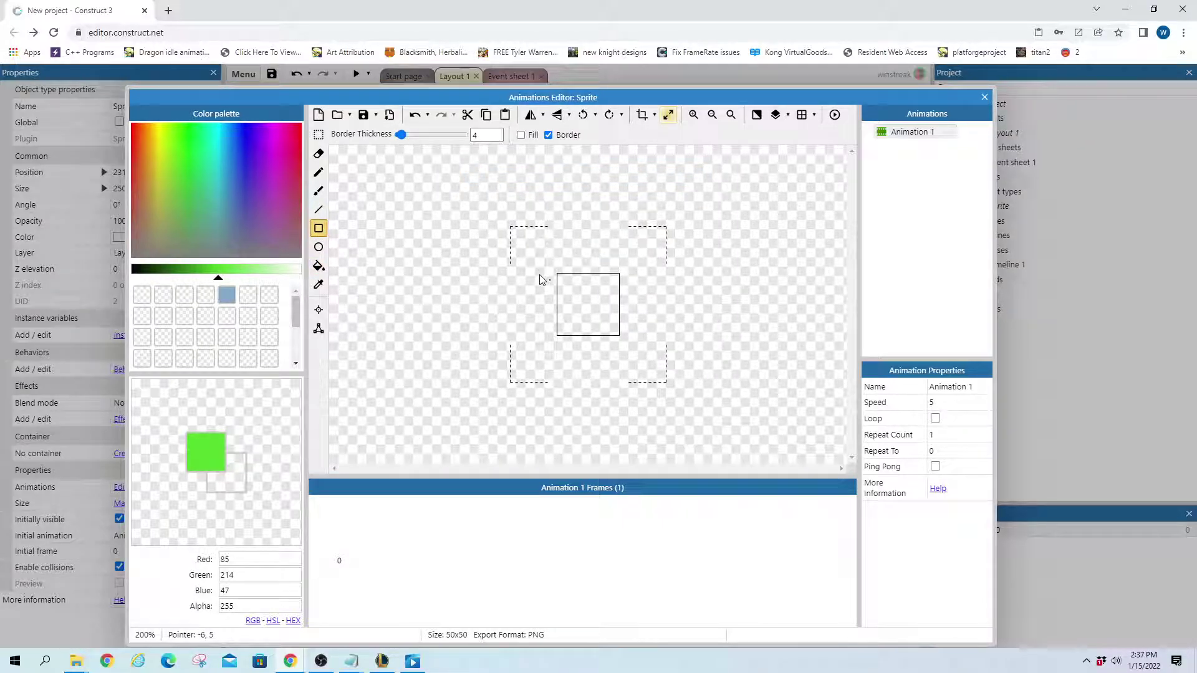
{"action": "mouse_move", "coordinate": [218, 268]}
{"action": "left_mouse_down"}
{"action": "mouse_move", "coordinate": [151, 269]}
{"action": "mouse_move", "coordinate": [161, 268]}
{"action": "left_mouse_up"}
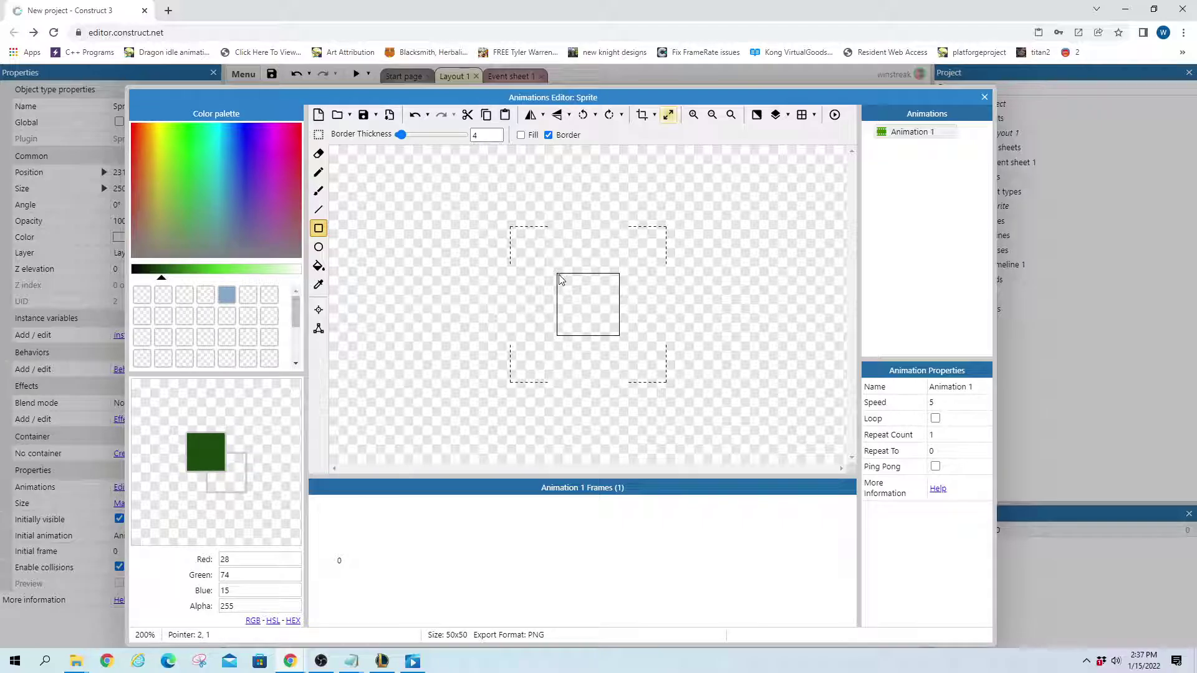
{"action": "left_click_drag", "start_coordinate": [559, 280], "coordinate": [623, 343]}
{"action": "left_click", "coordinate": [982, 96]}
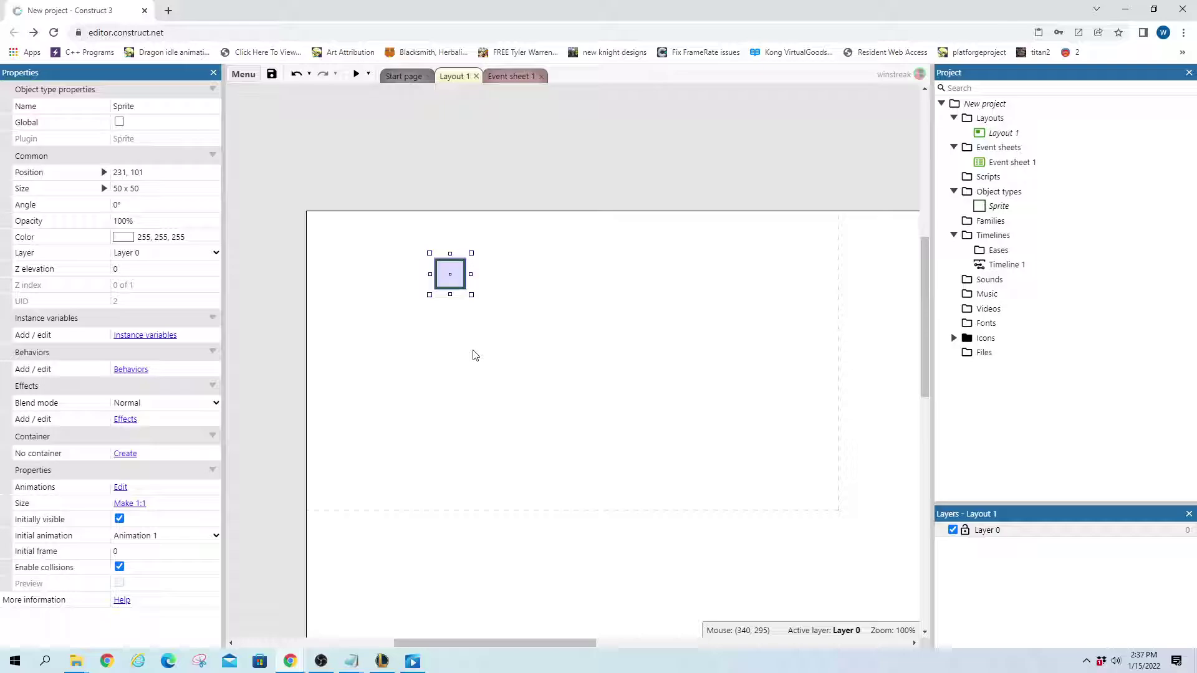
- Rename the sprite as plot and move it to about 200, 89 in the layout
{"action": "left_click", "coordinate": [147, 106]}
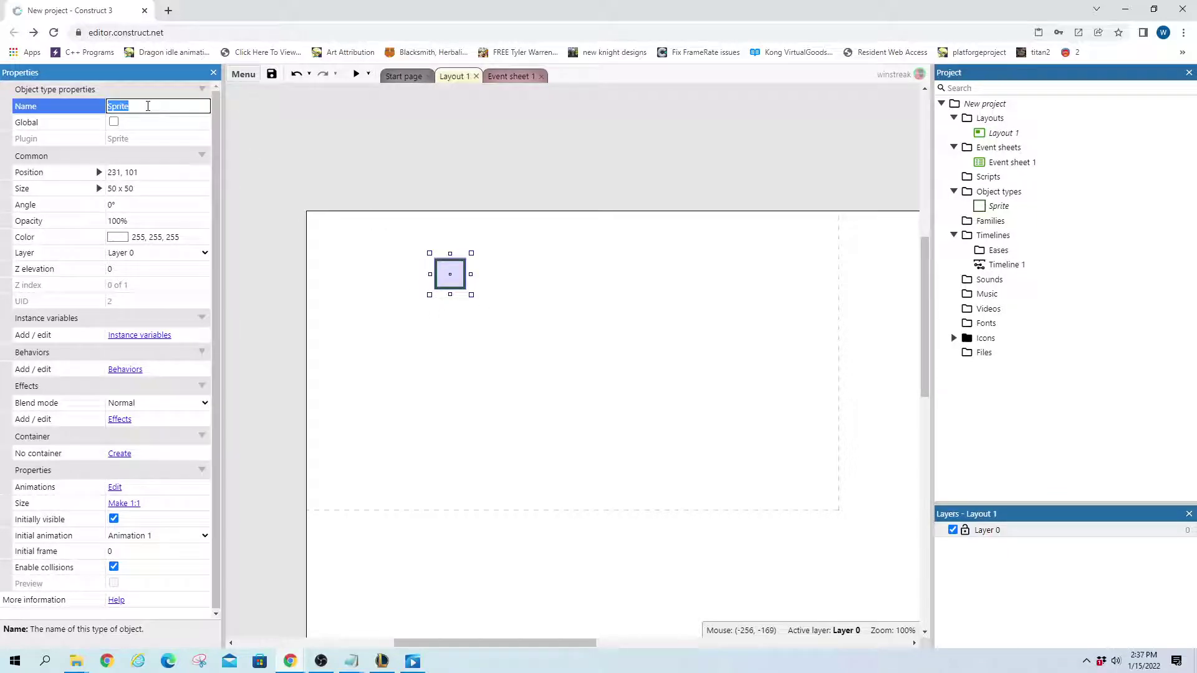
{"action": "type", "text": "plot"}
{"action": "key", "text": "Return"}
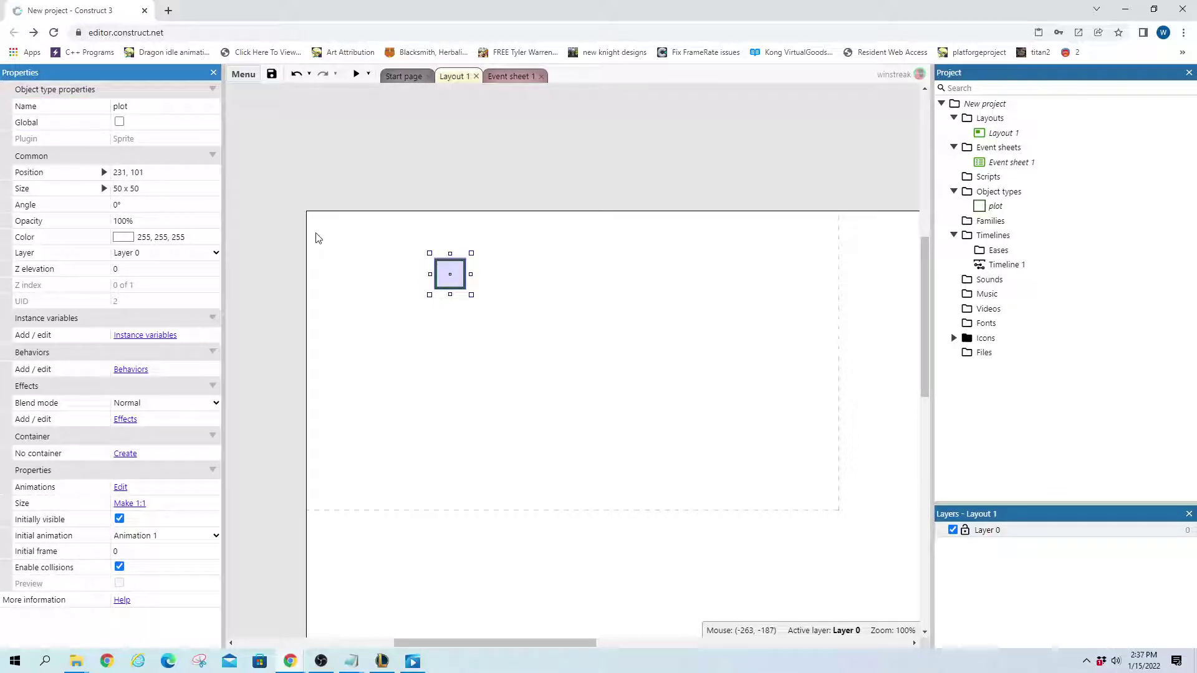
{"action": "left_click_drag", "start_coordinate": [444, 282], "coordinate": [424, 274]}
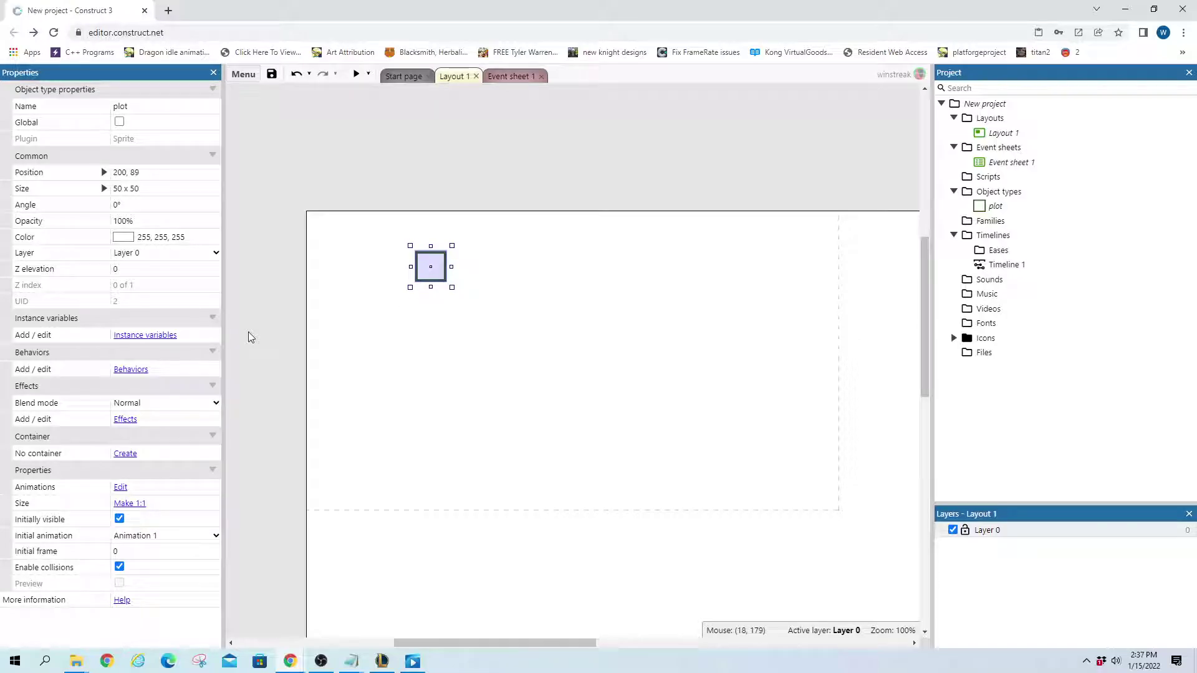
- Add a number instance variable named plotNumber with initial value 0 to the plot sprite
{"action": "left_click", "coordinate": [160, 336]}
{"action": "left_click", "coordinate": [596, 311]}
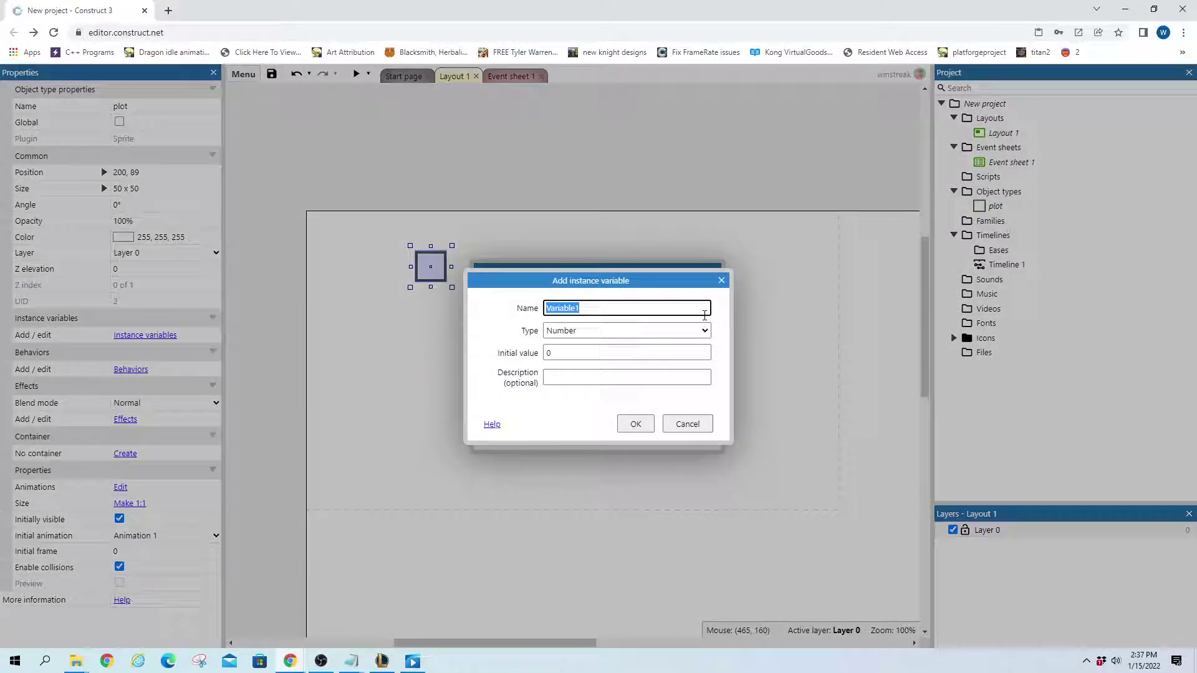
{"action": "type", "text": "plotNumber"}
{"action": "key", "text": "Return"}
{"action": "left_click", "coordinate": [714, 270]}
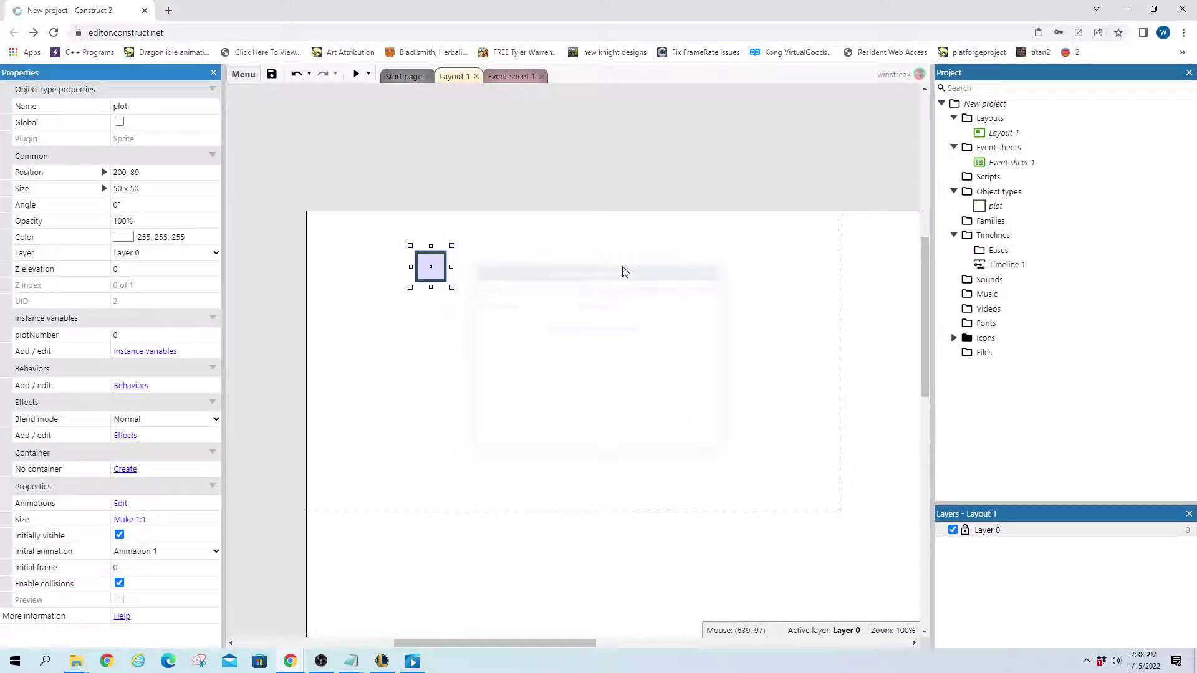
- Open the plot sprite's animations and duplicate Animation 1
{"action": "double_click", "coordinate": [430, 275]}
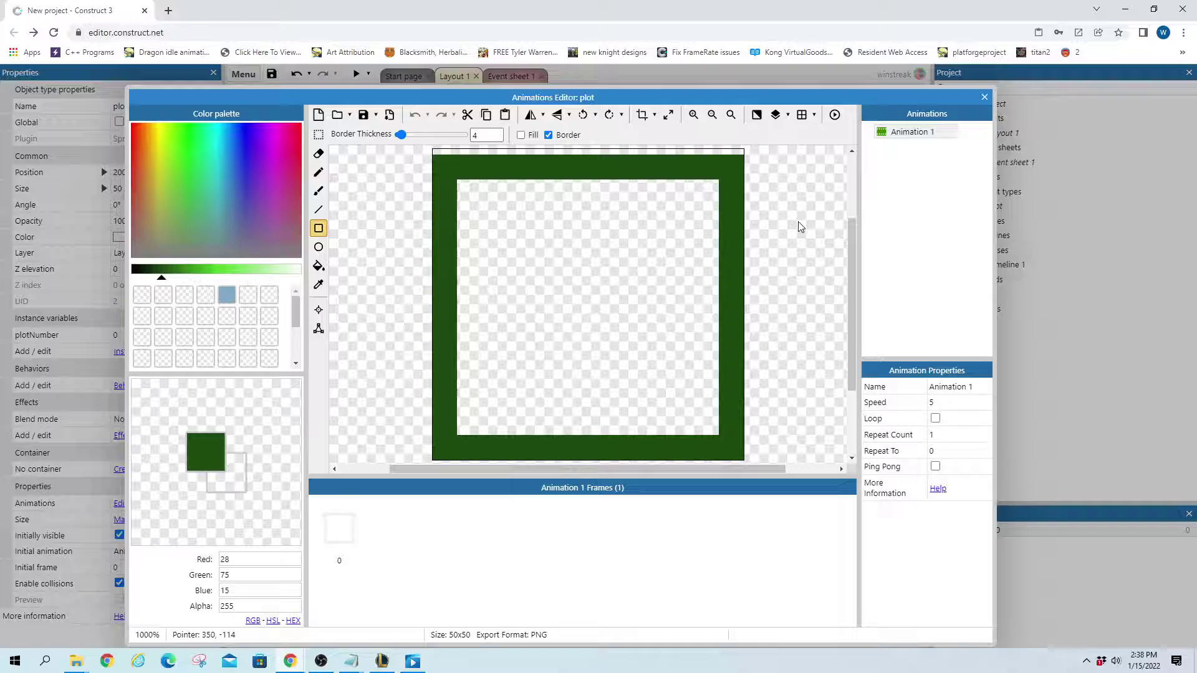
{"action": "right_click", "coordinate": [907, 136]}
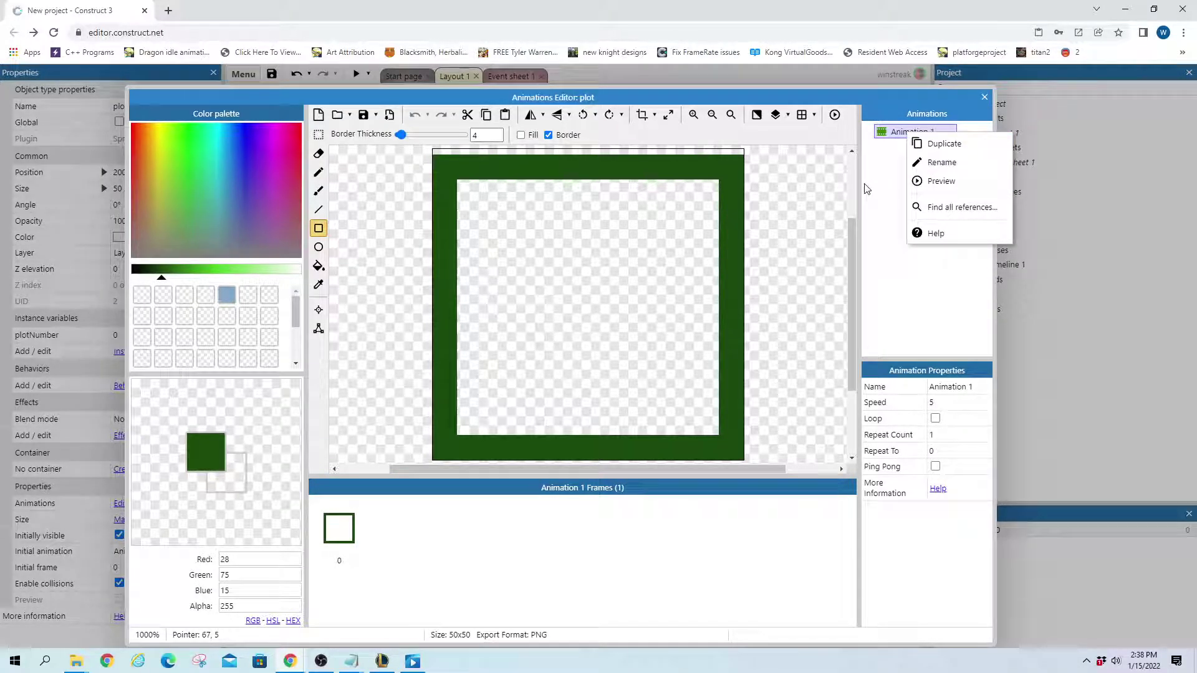
{"action": "left_click", "coordinate": [885, 163]}
{"action": "right_click", "coordinate": [905, 133]}
{"action": "left_click", "coordinate": [944, 144]}
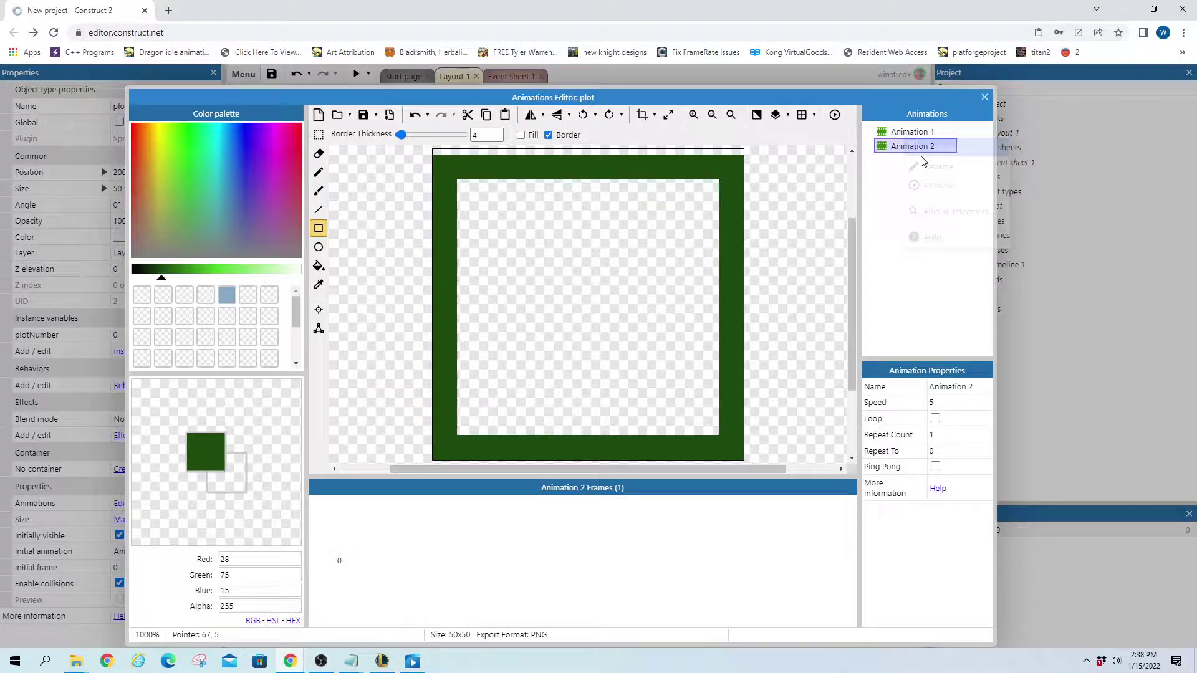
- Fill the inside of the square in Animation 2 with bright green (RGB 110, 219, 77) and close the Animations Editor
{"action": "left_click", "coordinate": [230, 269]}
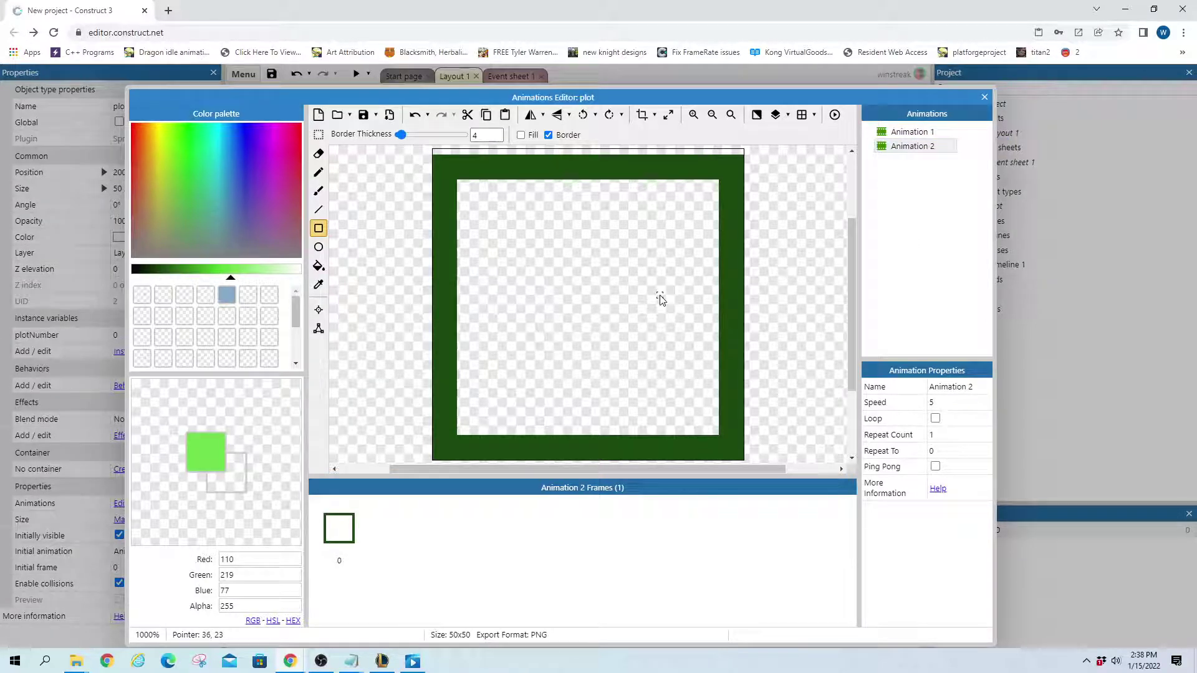
{"action": "left_click", "coordinate": [318, 265]}
{"action": "left_click", "coordinate": [667, 302]}
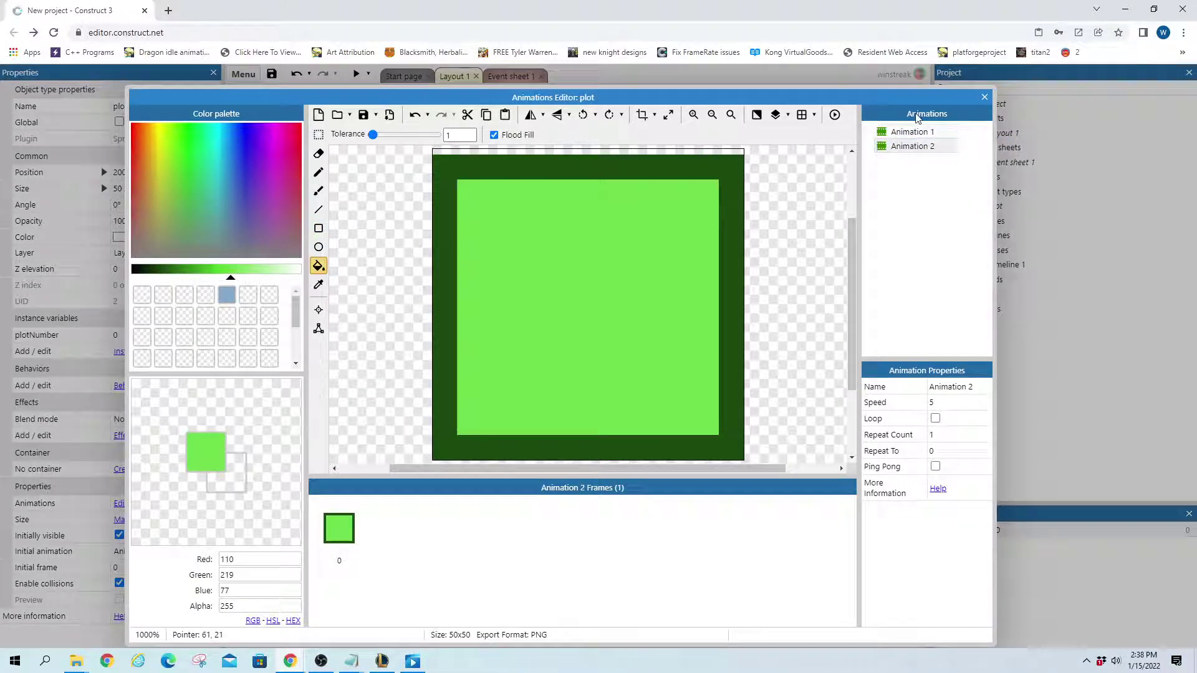
{"action": "left_click", "coordinate": [986, 98]}
- Duplicate the plot square and place the copy just right of the original, at about 265, 93
{"action": "left_click", "coordinate": [467, 369]}
{"action": "left_click_drag", "start_coordinate": [397, 231], "coordinate": [524, 349]}
{"action": "left_click_drag", "start_coordinate": [435, 270], "coordinate": [477, 276], "text": "ctrl"}
{"action": "left_click", "coordinate": [421, 295]}
{"action": "left_click_drag", "start_coordinate": [400, 244], "coordinate": [507, 299]}
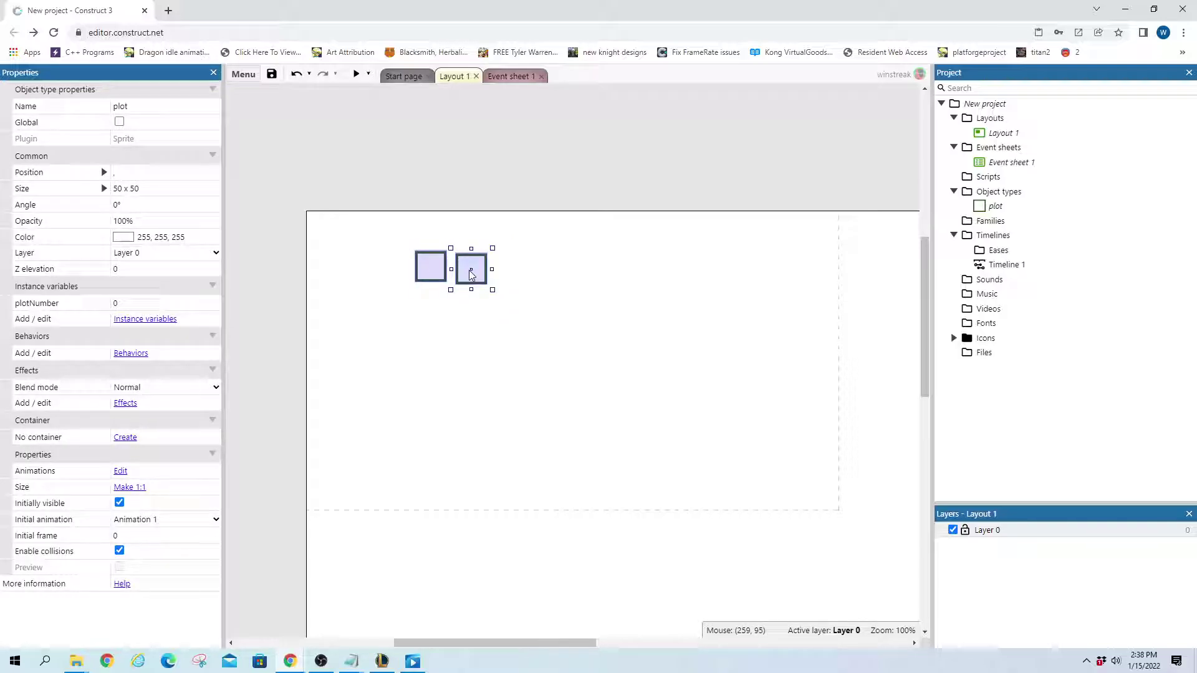
- Copy the pair of plot squares and paste it twice below to form a block two wide and three high
{"action": "left_click_drag", "start_coordinate": [357, 228], "coordinate": [460, 309]}
{"action": "key", "text": "ctrl+c"}
{"action": "key", "text": "ctrl+v"}
{"action": "key", "text": "ctrl+v"}
{"action": "left_click_drag", "start_coordinate": [438, 354], "coordinate": [454, 351]}
- Copy the block of six plots and place two duplicates to its right, roughly level and evenly spaced
{"action": "left_click_drag", "start_coordinate": [377, 233], "coordinate": [471, 363]}
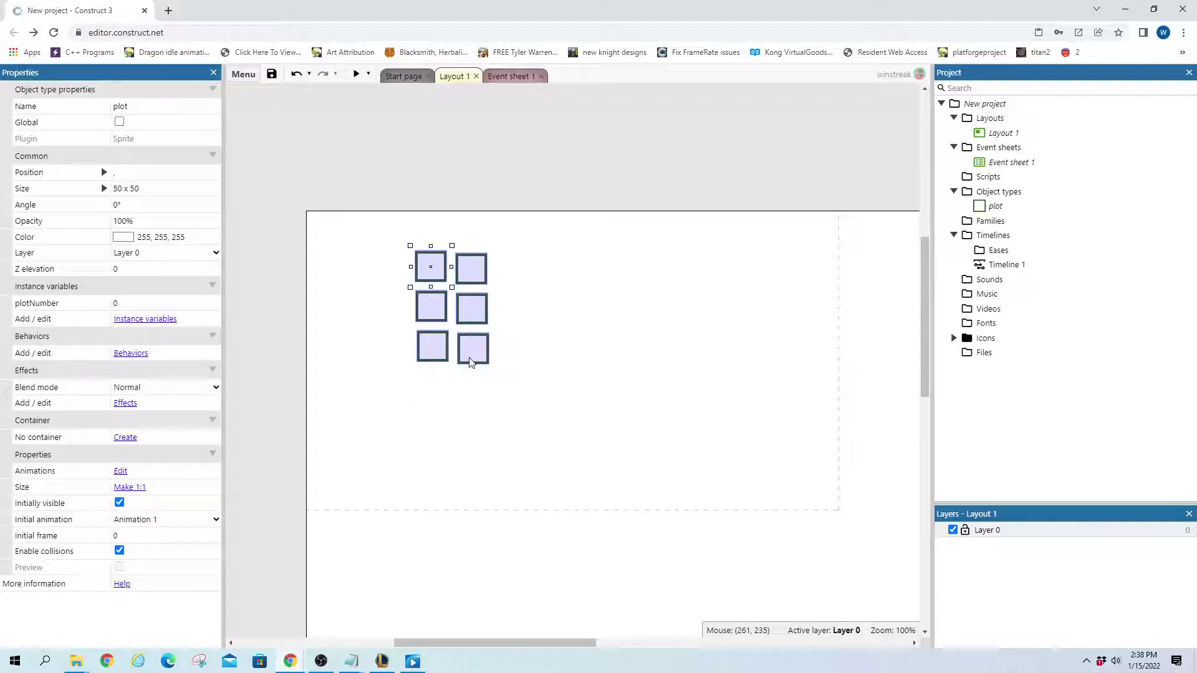
{"action": "key", "text": "ctrl+c"}
{"action": "key", "text": "ctrl+v"}
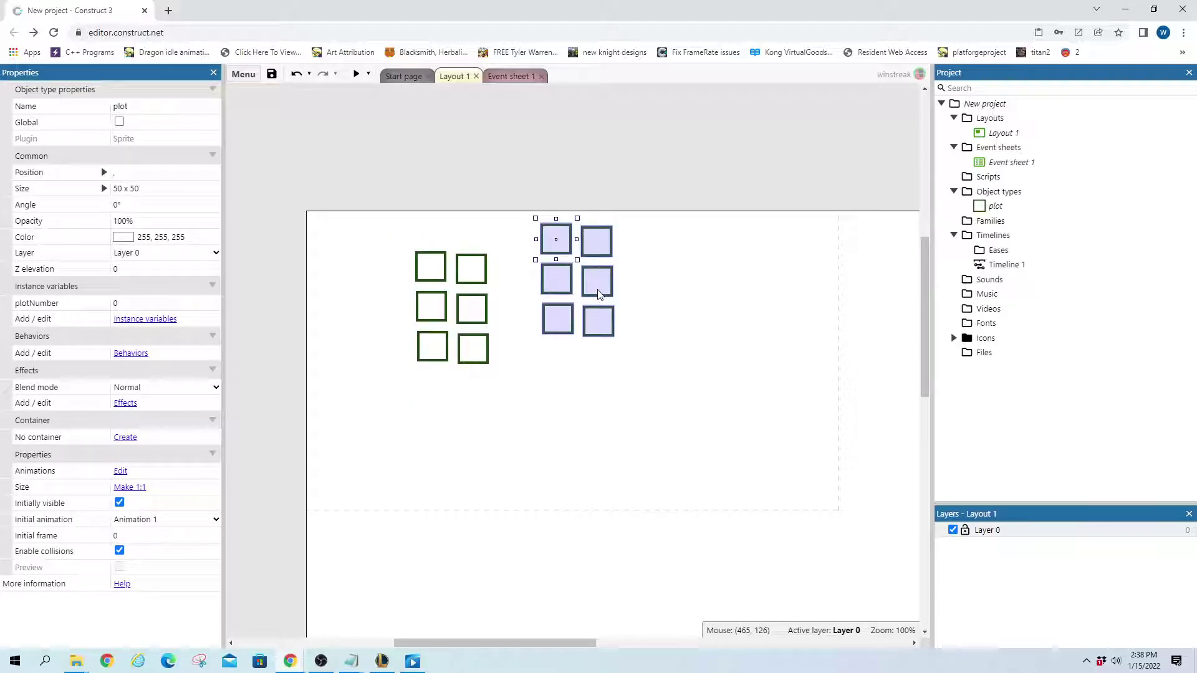
{"action": "left_click_drag", "start_coordinate": [592, 290], "coordinate": [599, 317]}
{"action": "left_click", "coordinate": [631, 328]}
{"action": "left_click", "coordinate": [680, 300]}
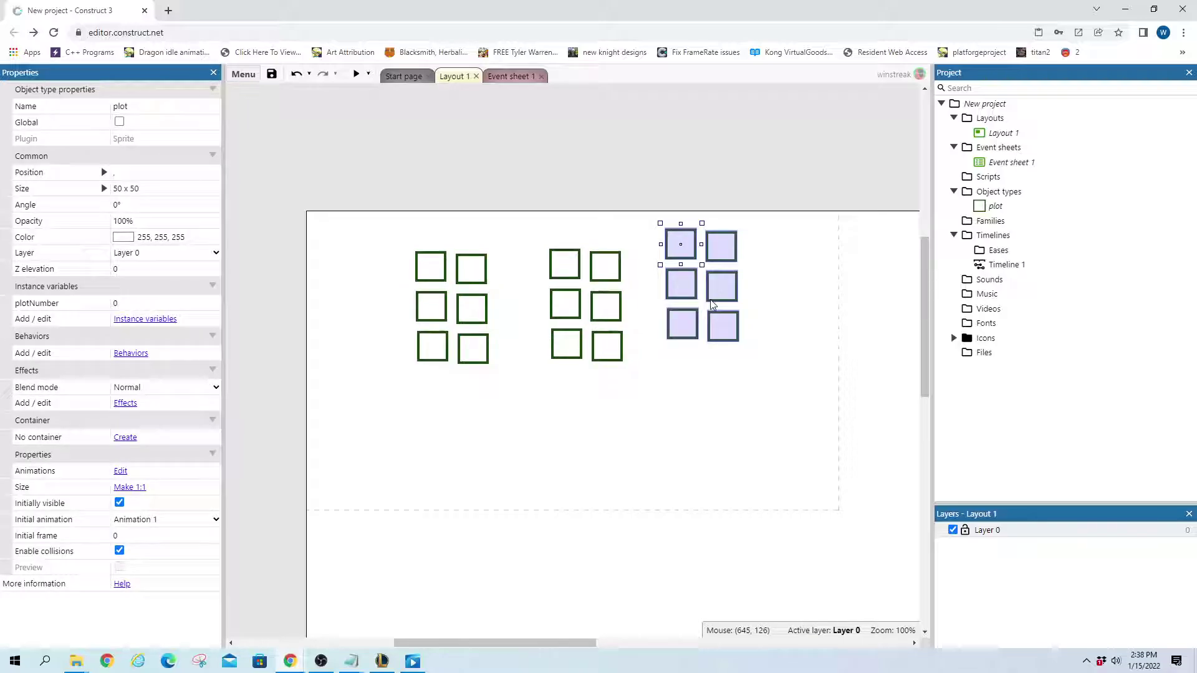
{"action": "left_click_drag", "start_coordinate": [714, 296], "coordinate": [726, 321]}
{"action": "left_click", "coordinate": [530, 359]}
- Set plotNumber to 1 for all six plots in the middle block
{"action": "left_click", "coordinate": [472, 284]}
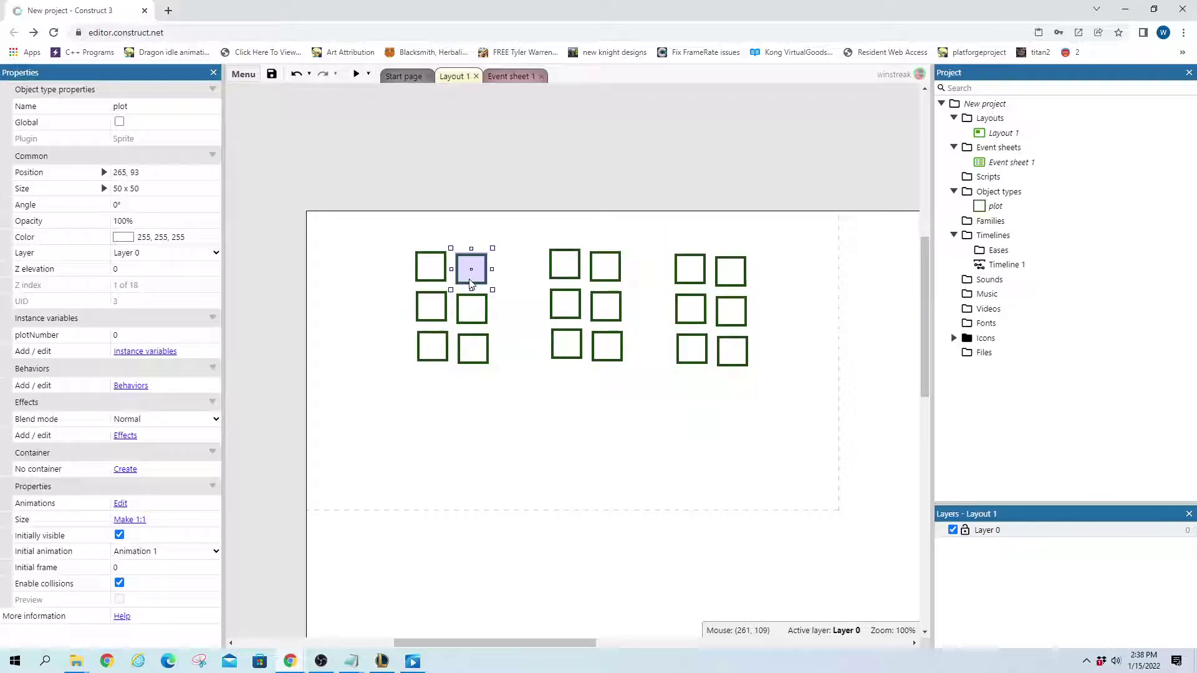
{"action": "left_click", "coordinate": [424, 273]}
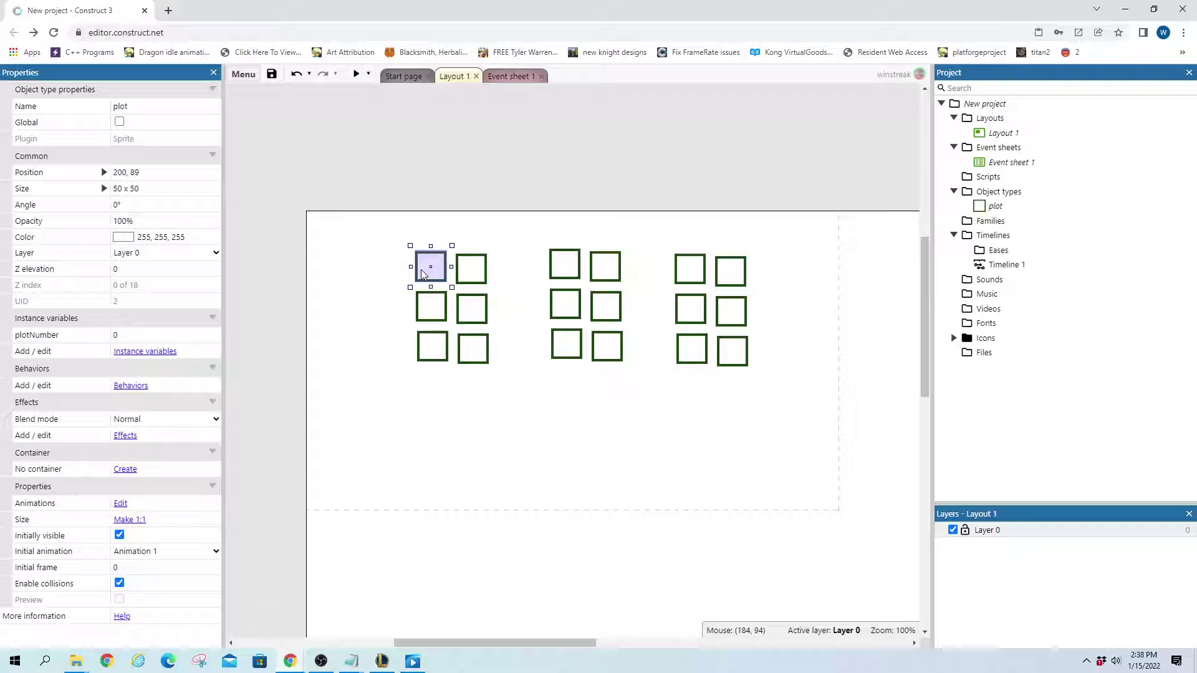
{"action": "left_click", "coordinate": [561, 273]}
{"action": "left_click_drag", "start_coordinate": [538, 225], "coordinate": [654, 402]}
{"action": "left_click", "coordinate": [156, 303]}
{"action": "type", "text": "1"}
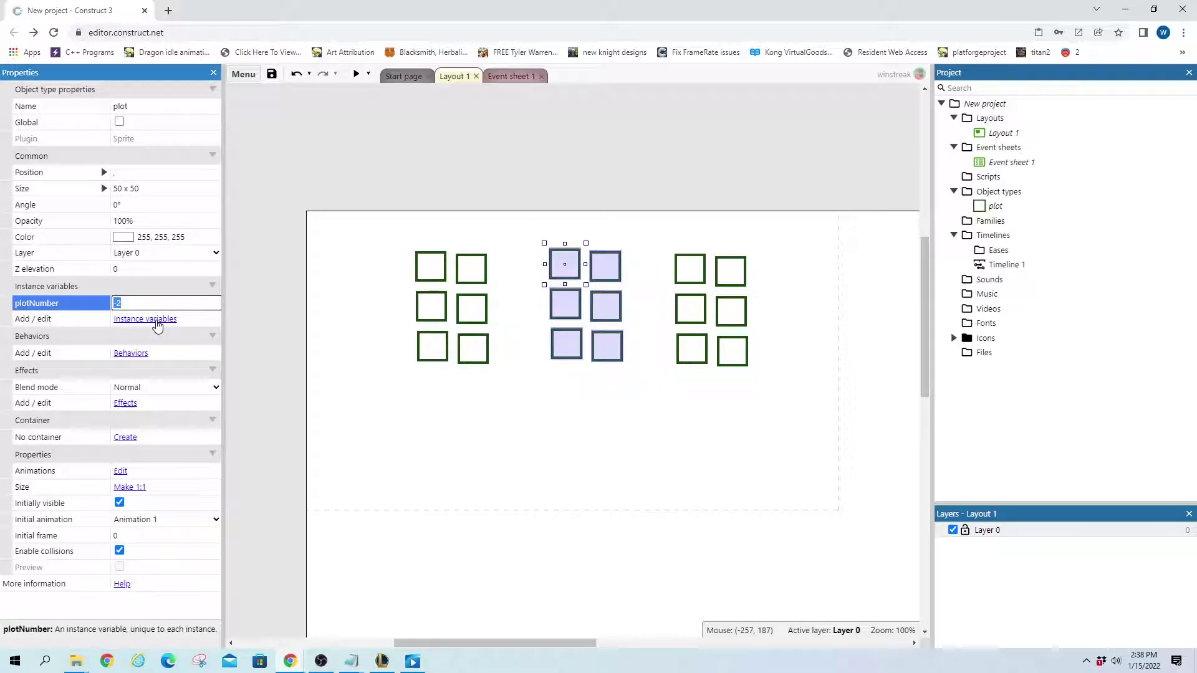
{"action": "key", "text": "Tab"}
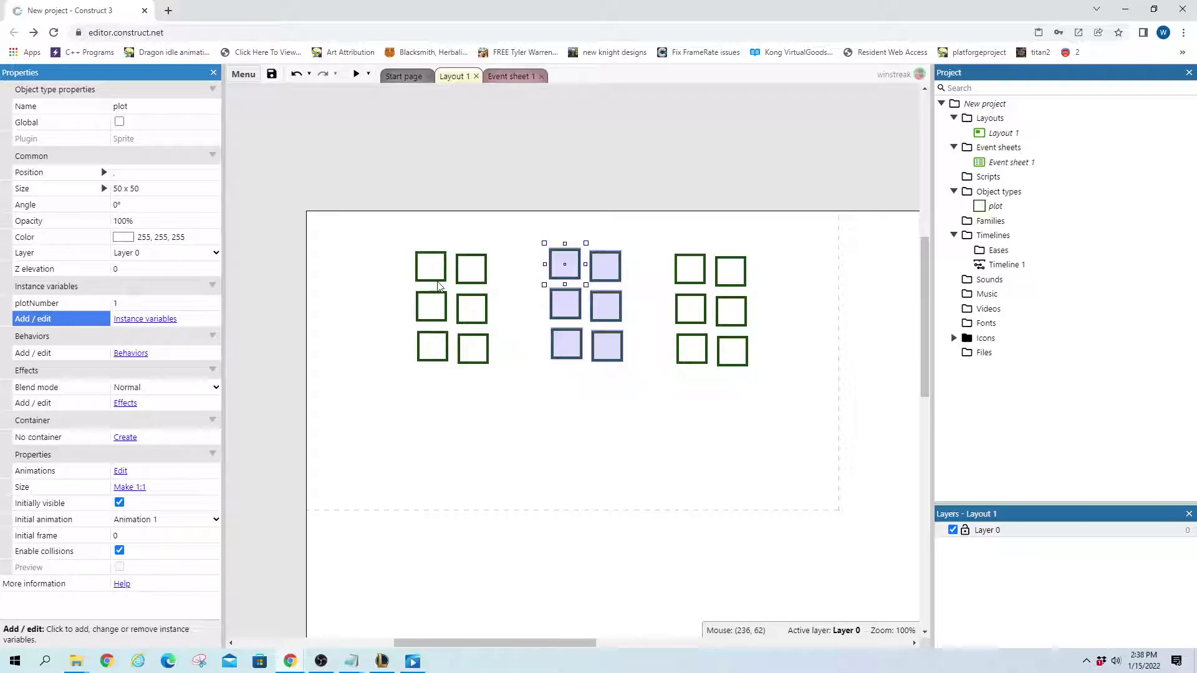
- Set plotNumber to 2 for all six plots in the right-hand block
{"action": "left_click_drag", "start_coordinate": [654, 219], "coordinate": [748, 329]}
{"action": "left_click", "coordinate": [176, 303]}
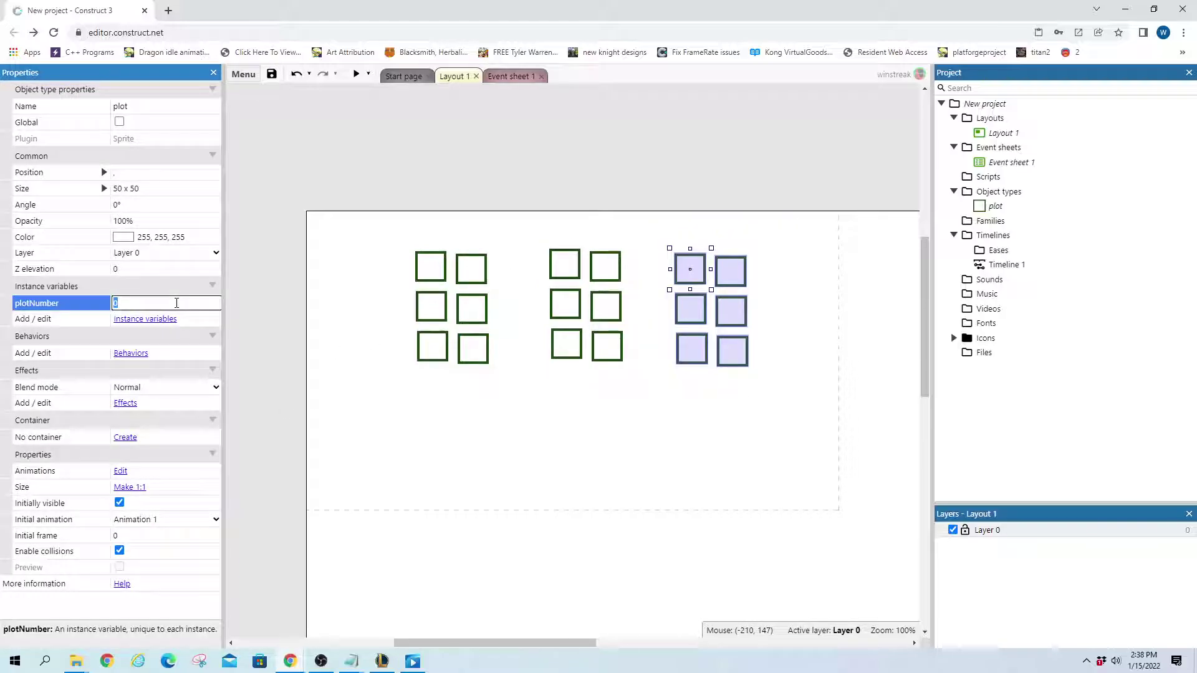
{"action": "type", "text": "2"}
{"action": "key", "text": "Tab"}
- Check the plotNumber value of each plot in the left-hand block
{"action": "left_click", "coordinate": [438, 281]}
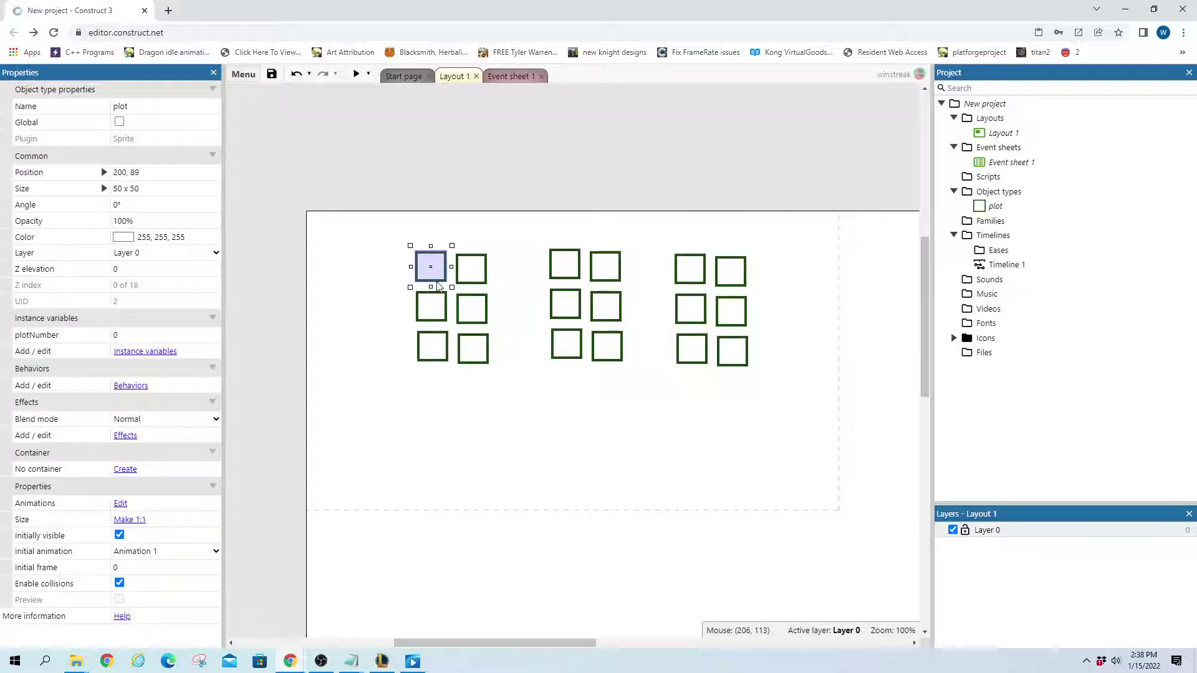
{"action": "left_click", "coordinate": [471, 268]}
{"action": "left_click", "coordinate": [471, 308]}
{"action": "left_click", "coordinate": [432, 307]}
{"action": "left_click", "coordinate": [432, 346]}
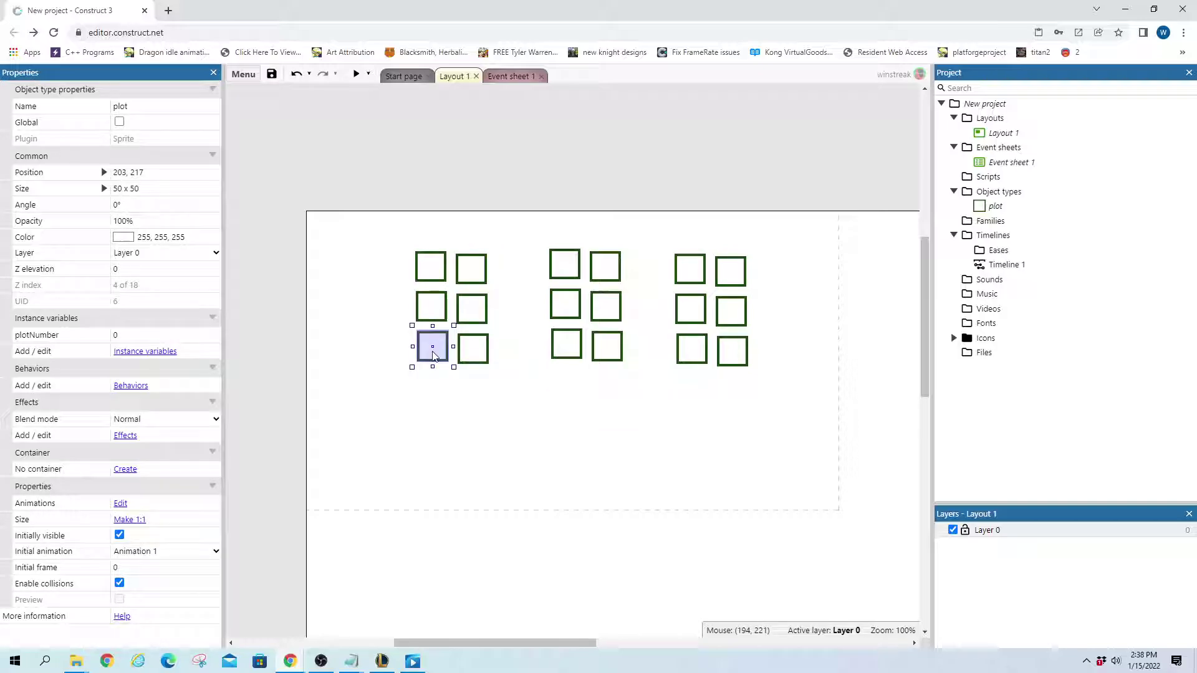
{"action": "left_click", "coordinate": [473, 349]}
{"action": "left_click", "coordinate": [596, 459]}
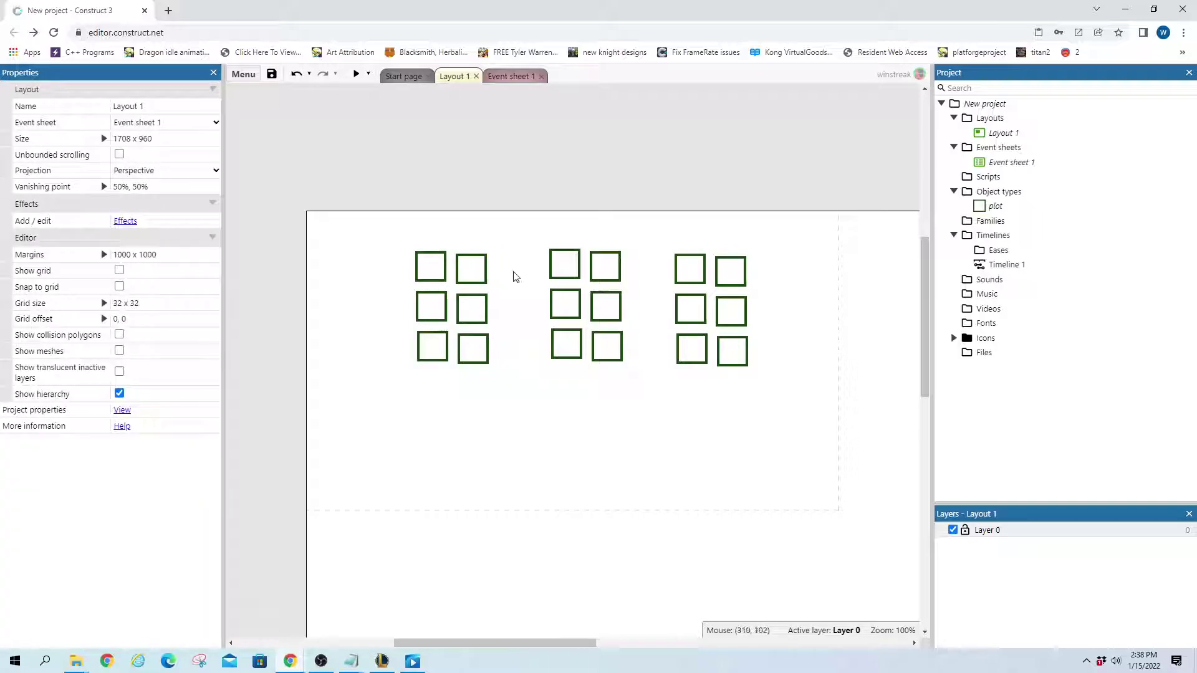
- Add a Mouse object to the project
{"action": "double_click", "coordinate": [527, 487]}
{"action": "type", "text": "mouse"}
{"action": "key", "text": "Return"}
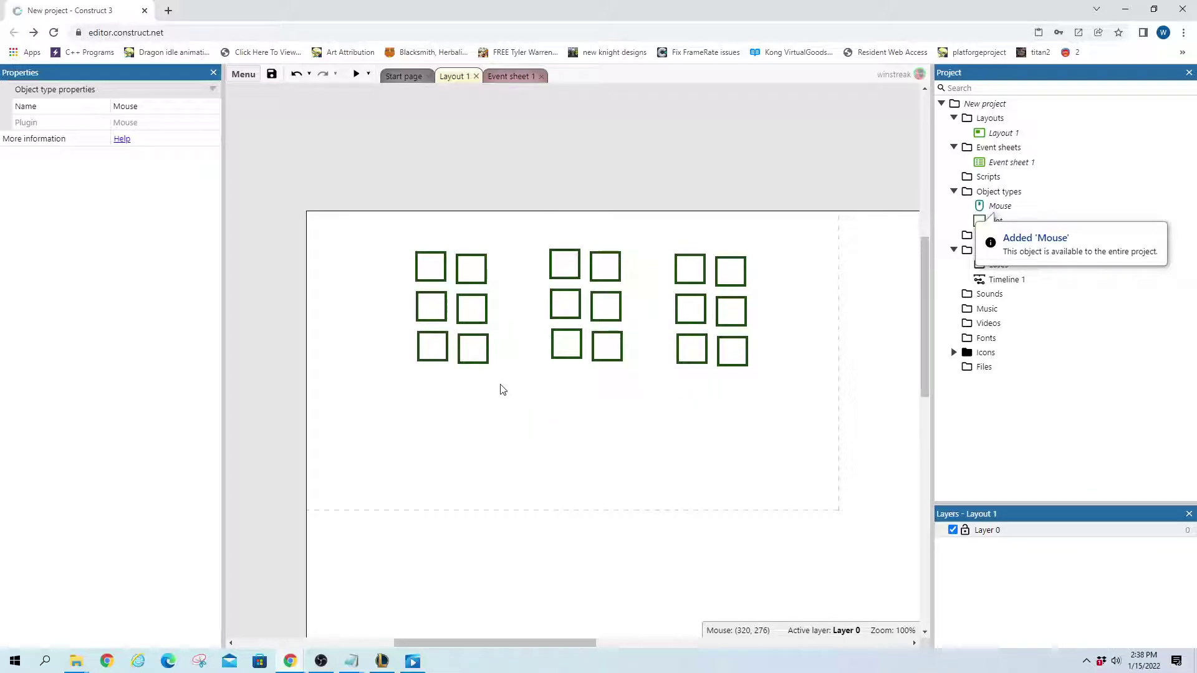
- Review the plotNumber values of the middle, left-hand and right-hand plot blocks
{"action": "left_click", "coordinate": [572, 315]}
{"action": "left_click_drag", "start_coordinate": [519, 212], "coordinate": [661, 440]}
{"action": "left_click", "coordinate": [422, 294]}
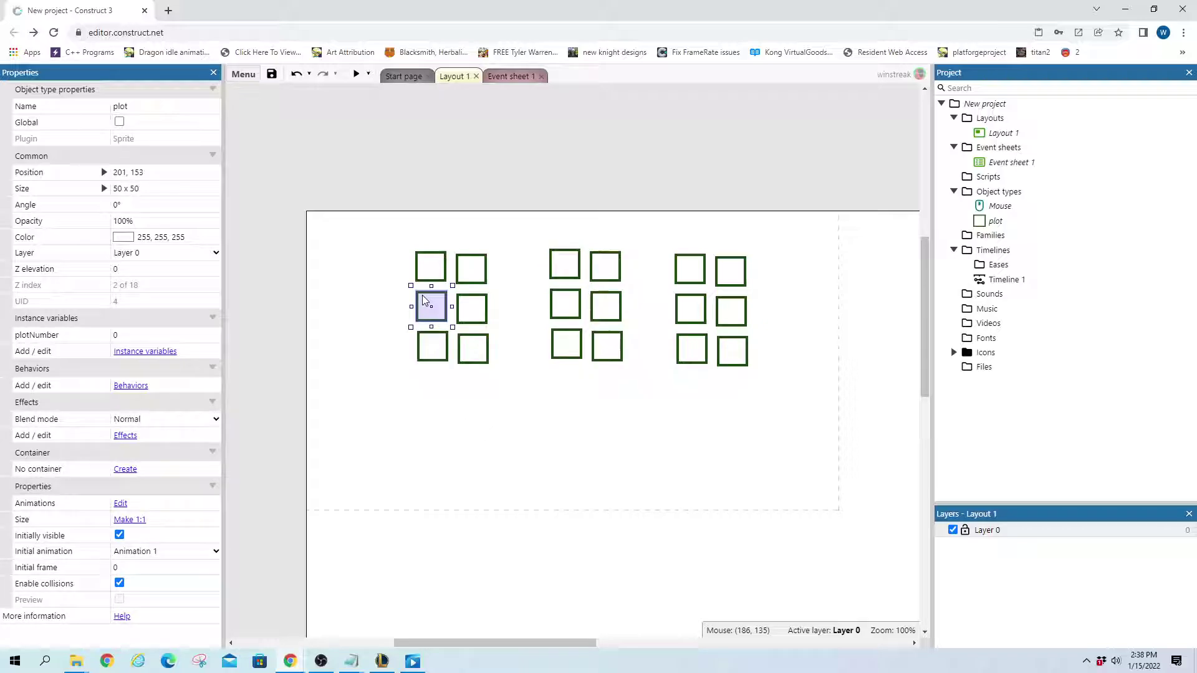
{"action": "left_click_drag", "start_coordinate": [367, 214], "coordinate": [527, 449]}
{"action": "left_click_drag", "start_coordinate": [826, 246], "coordinate": [660, 380]}
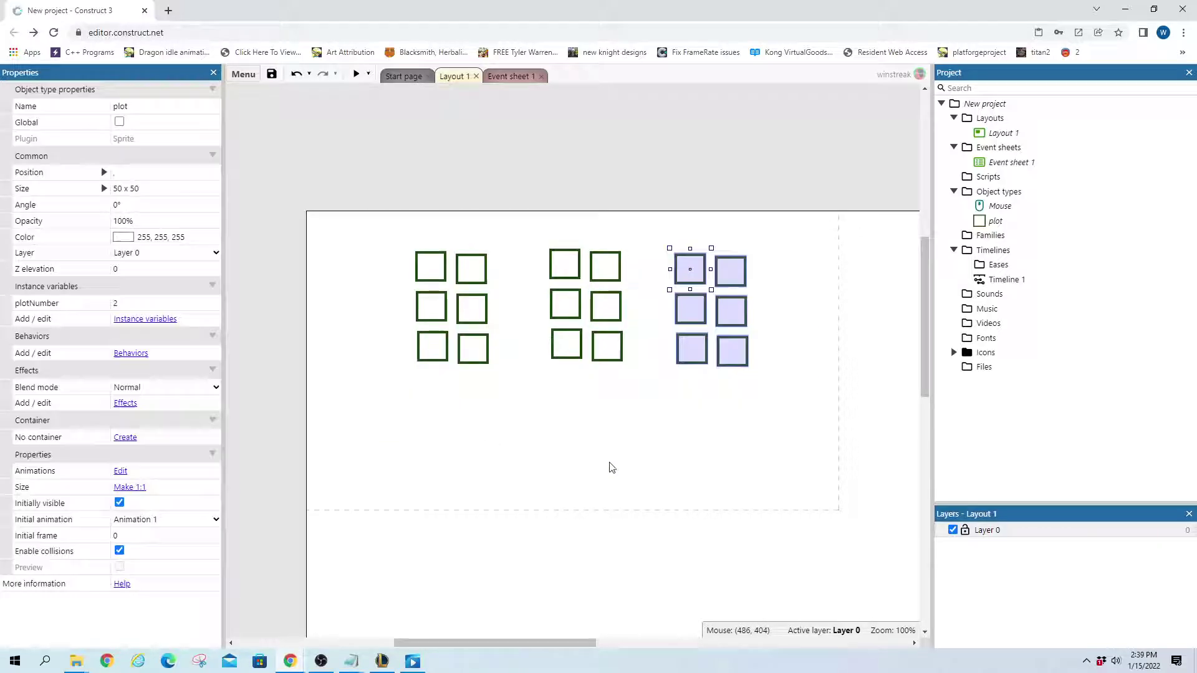
{"action": "left_click", "coordinate": [625, 142]}
- Add an event to Event sheet 1 with the Mouse condition On object clicked, for a left click on plot
{"action": "left_click", "coordinate": [510, 77]}
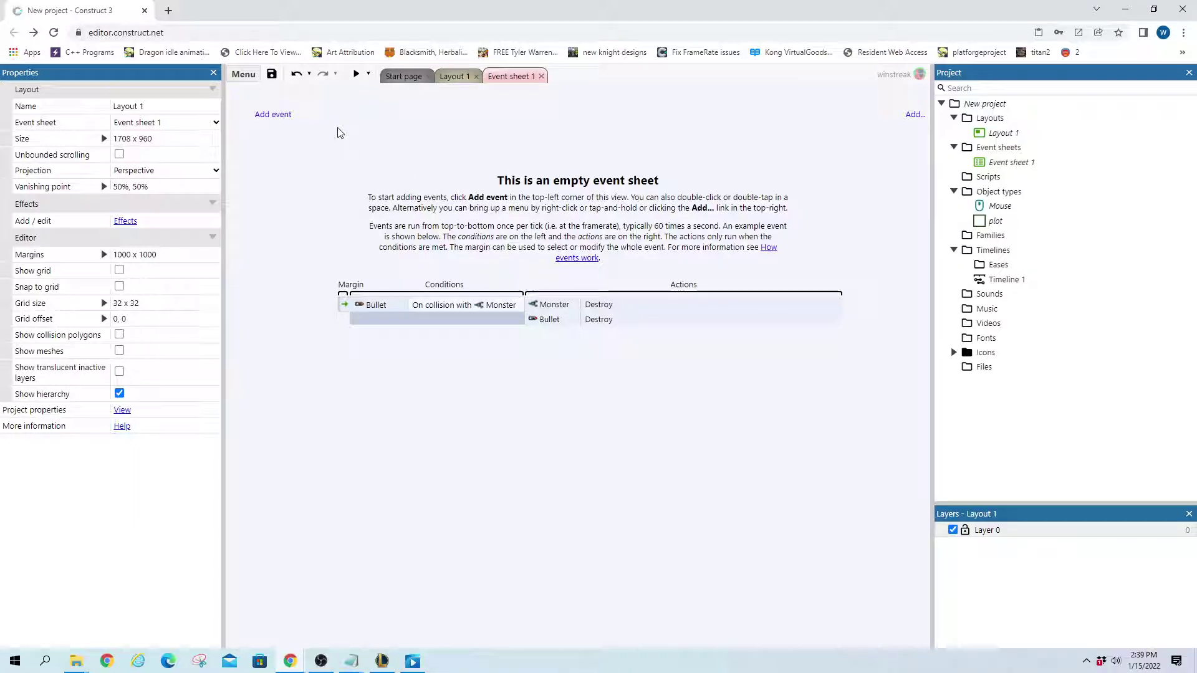
{"action": "left_click", "coordinate": [279, 118]}
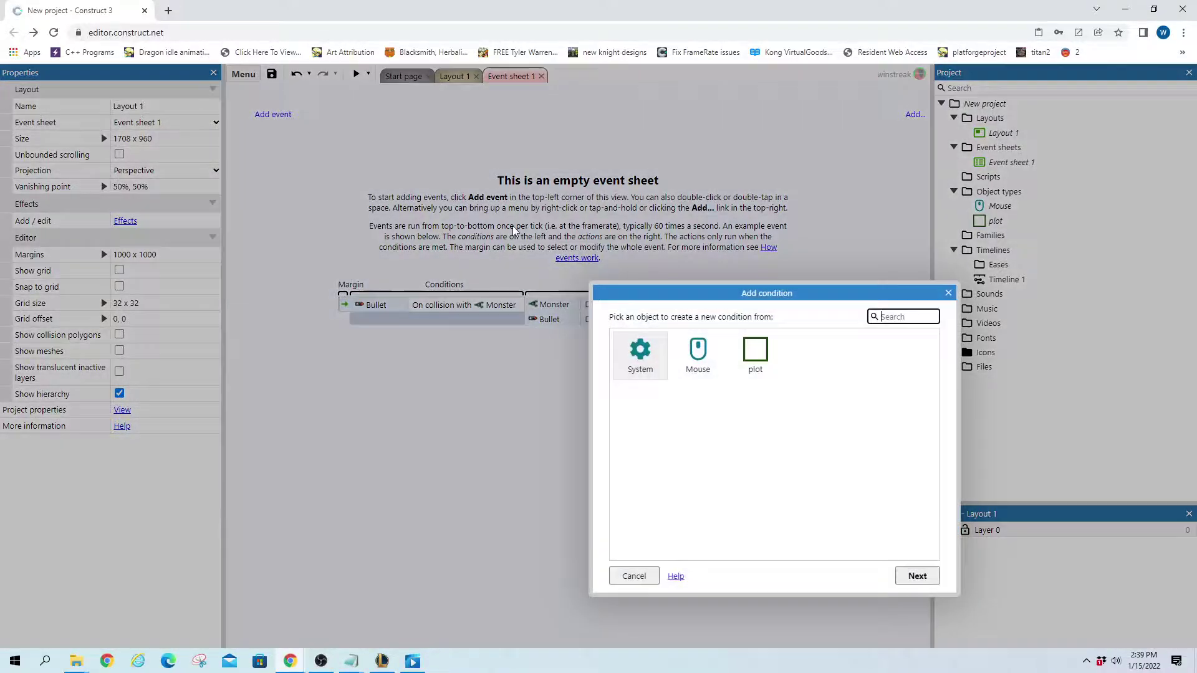
{"action": "double_click", "coordinate": [711, 379]}
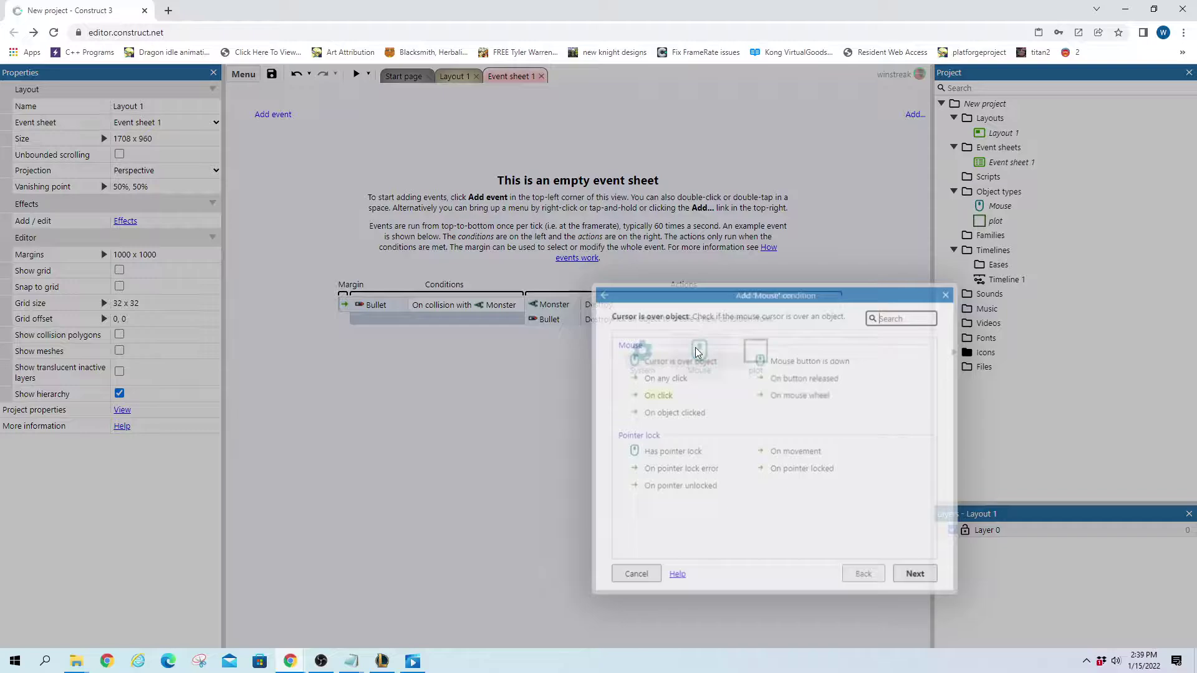
{"action": "double_click", "coordinate": [672, 414]}
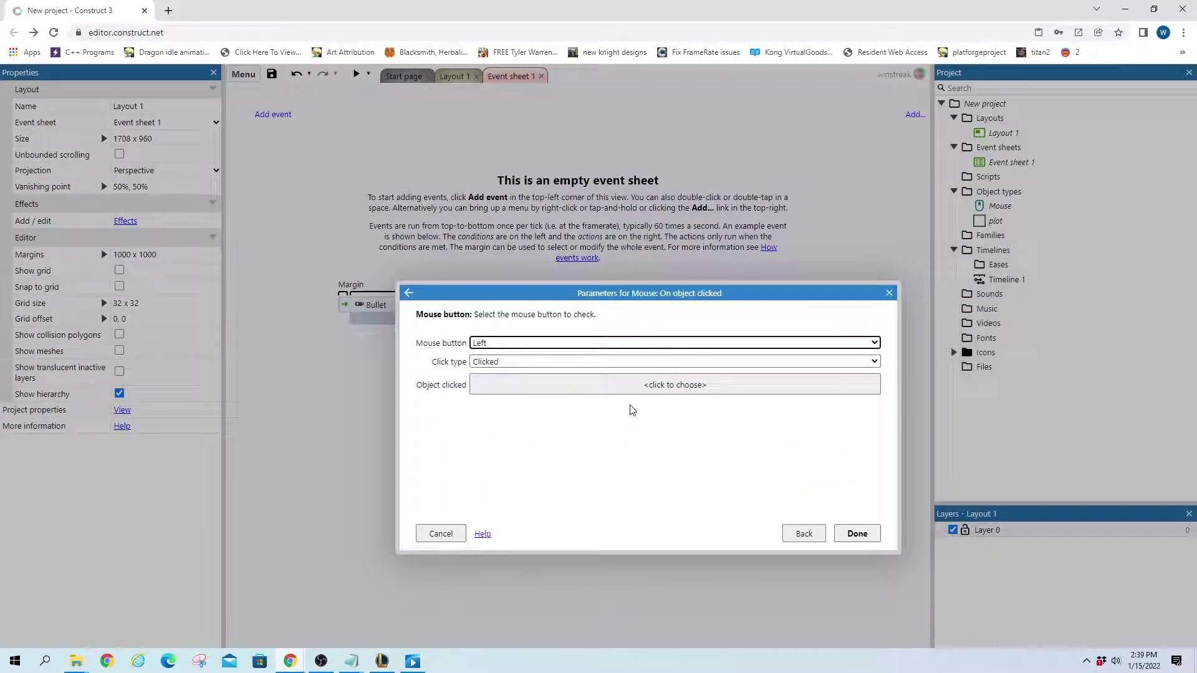
{"action": "left_click", "coordinate": [773, 385]}
{"action": "double_click", "coordinate": [691, 274]}
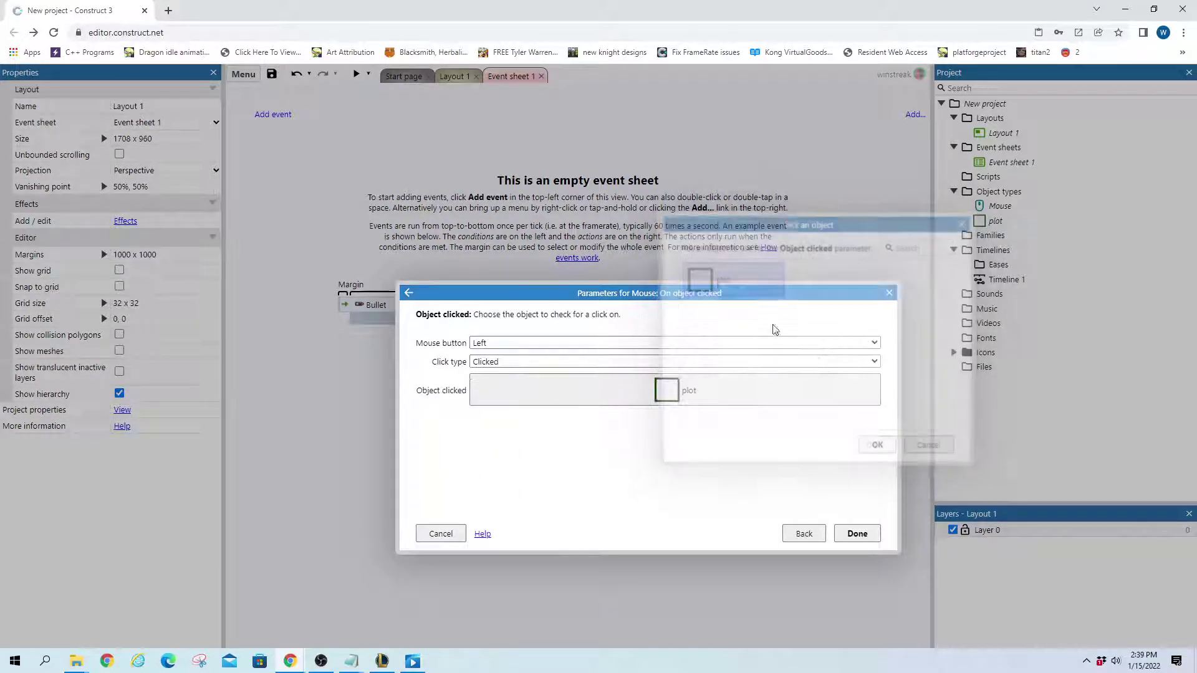
{"action": "left_click", "coordinate": [855, 531]}
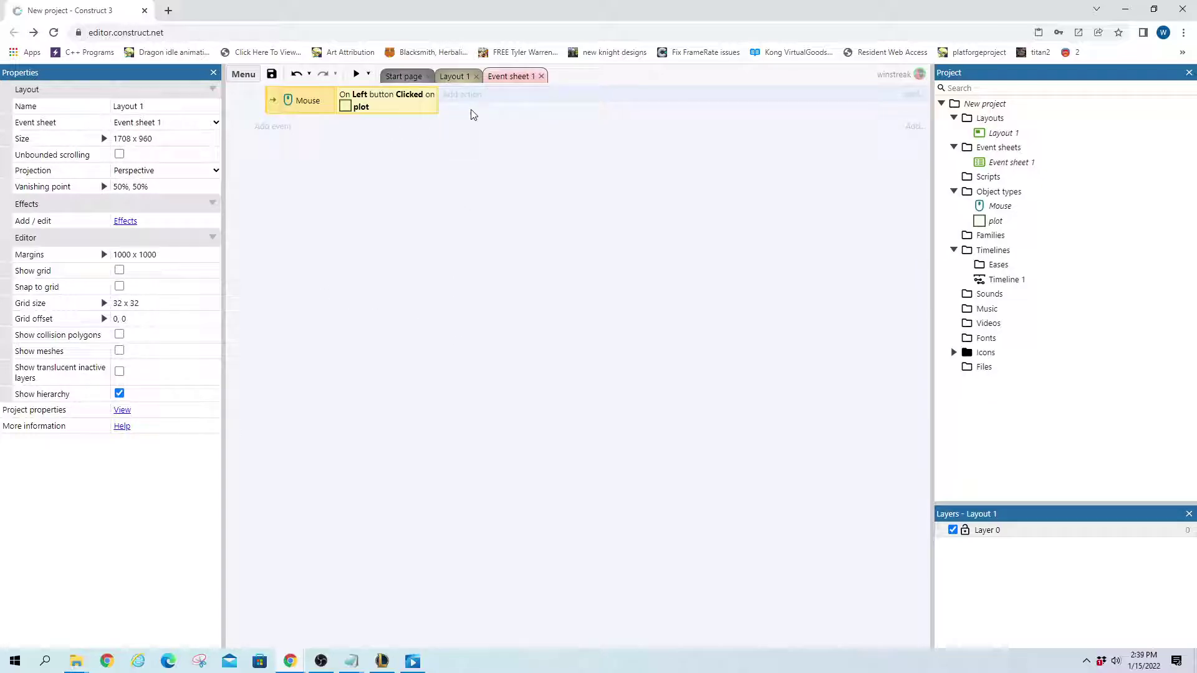
- Add a function with the default name and no return type to the event sheet
{"action": "left_click", "coordinate": [461, 96]}
{"action": "key", "text": "Escape"}
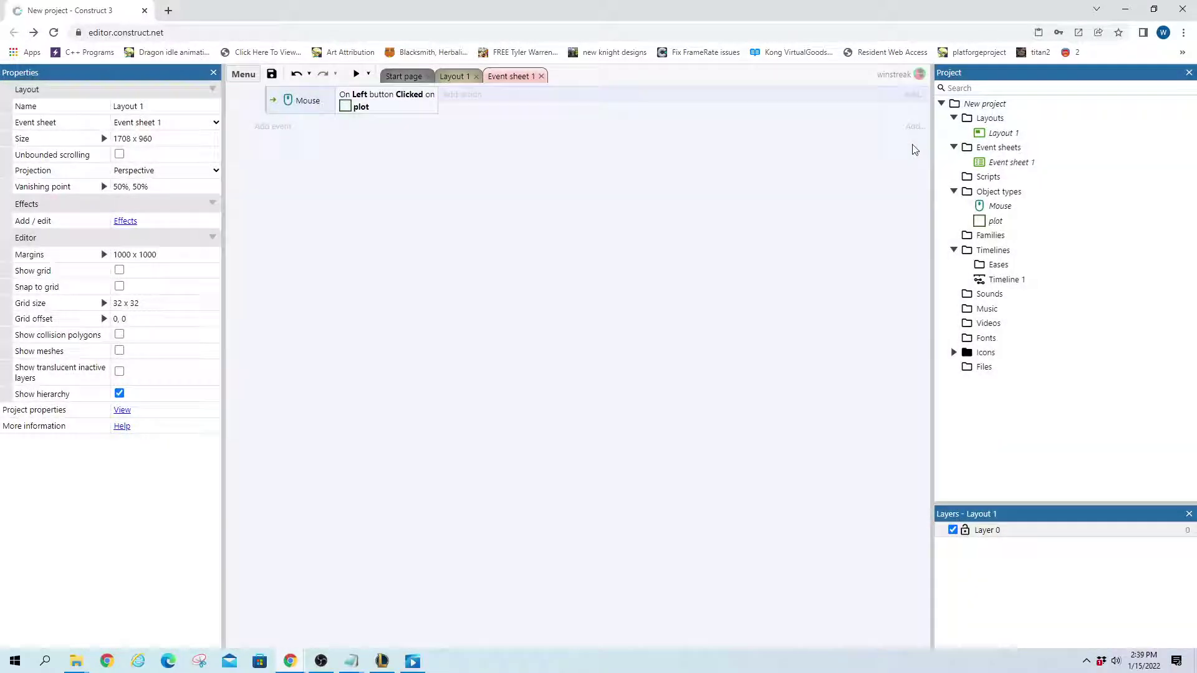
{"action": "right_click", "coordinate": [912, 150]}
{"action": "left_click", "coordinate": [960, 158]}
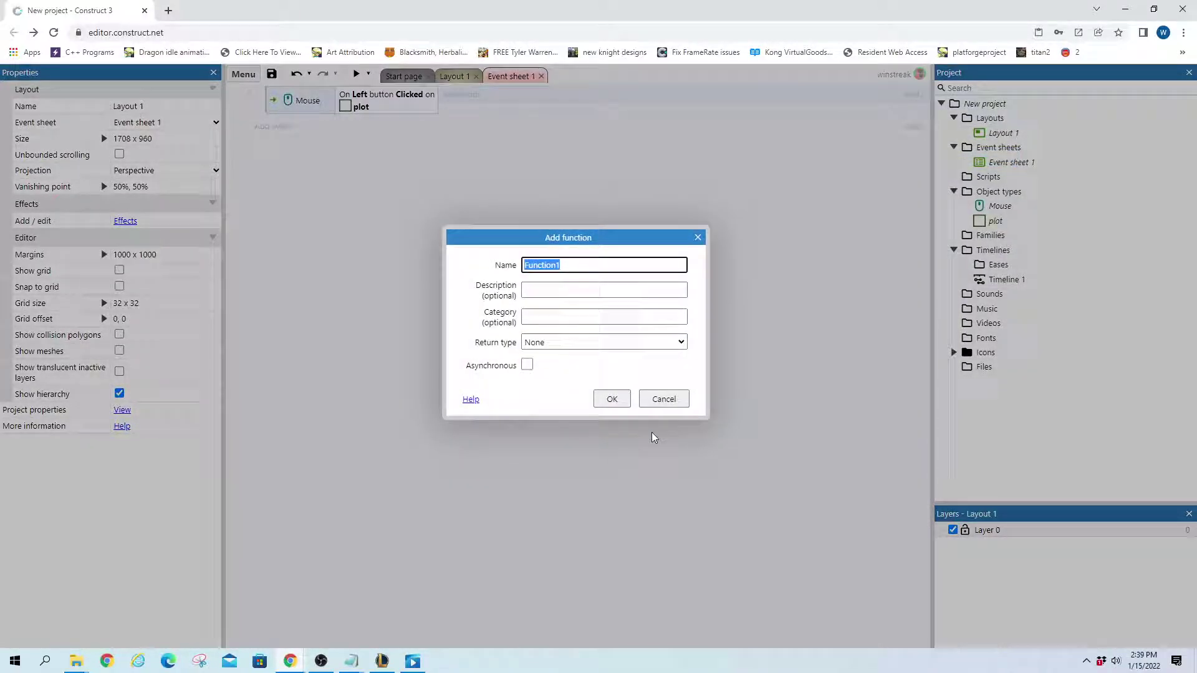
{"action": "left_click", "coordinate": [619, 402]}
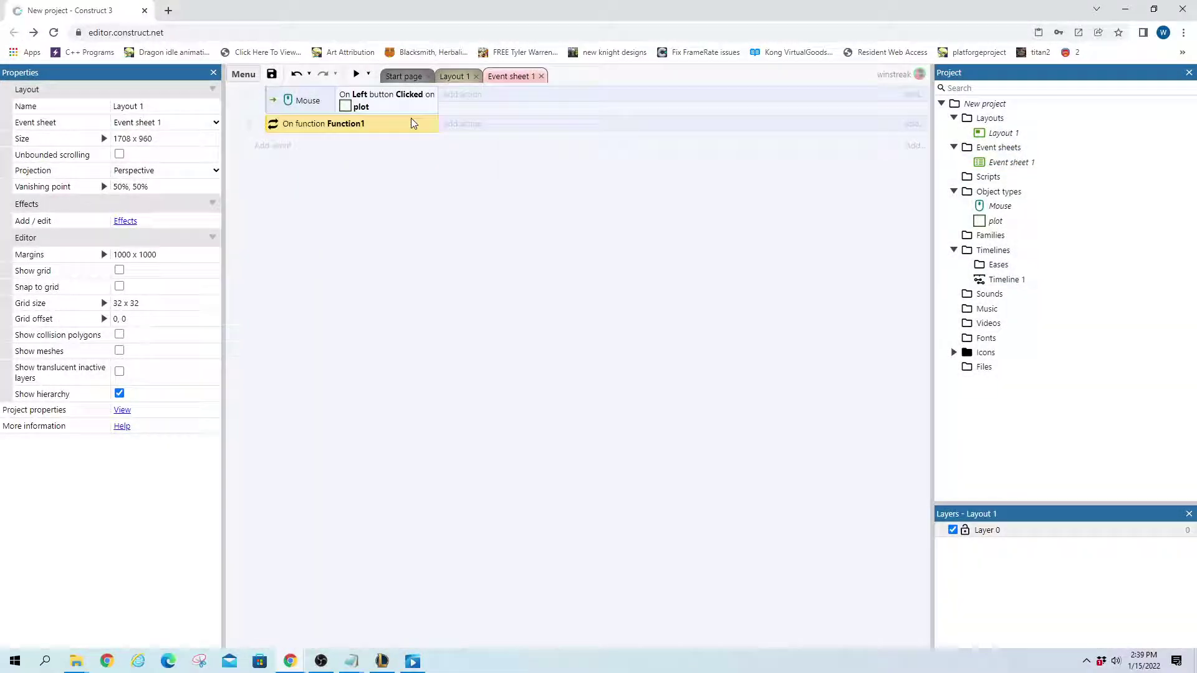
- Add a number parameter named plot to the Function1 function
{"action": "right_click", "coordinate": [411, 123]}
{"action": "left_click", "coordinate": [456, 178]}
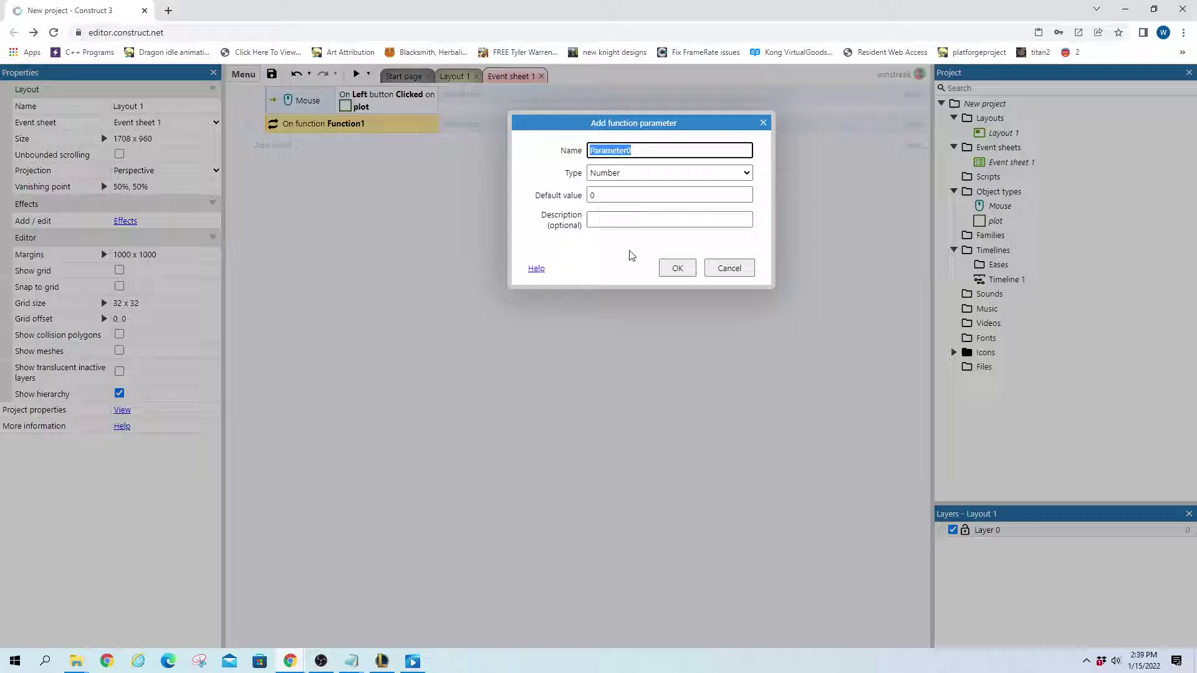
{"action": "type", "text": "plot"}
{"action": "key", "text": "Return"}
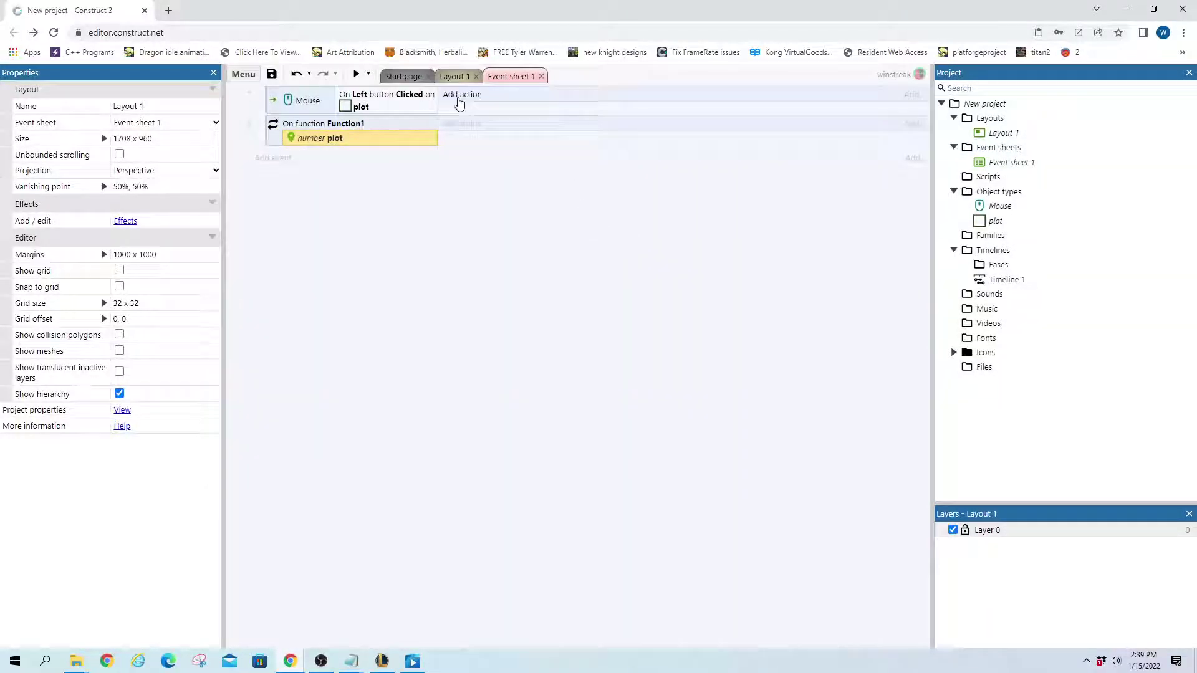
- Add an action to the plot-clicked event that calls Function1 with plot.plotNumber as its plot parameter
{"action": "left_click", "coordinate": [458, 97]}
{"action": "double_click", "coordinate": [701, 358]}
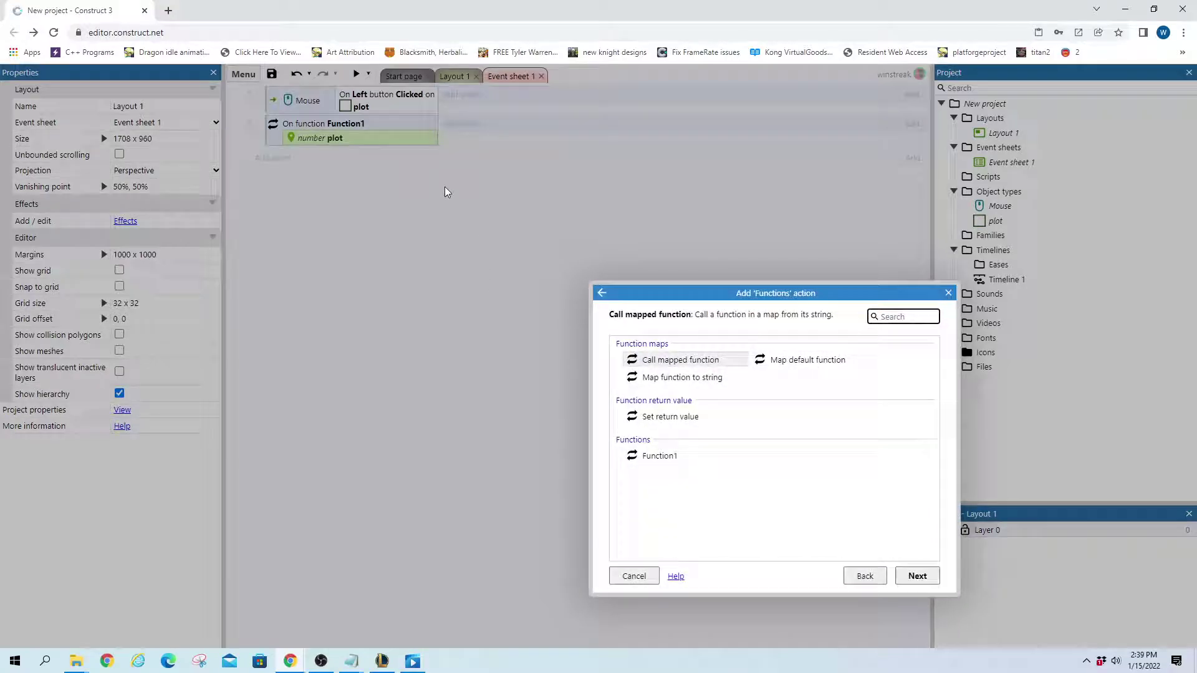
{"action": "double_click", "coordinate": [661, 457]}
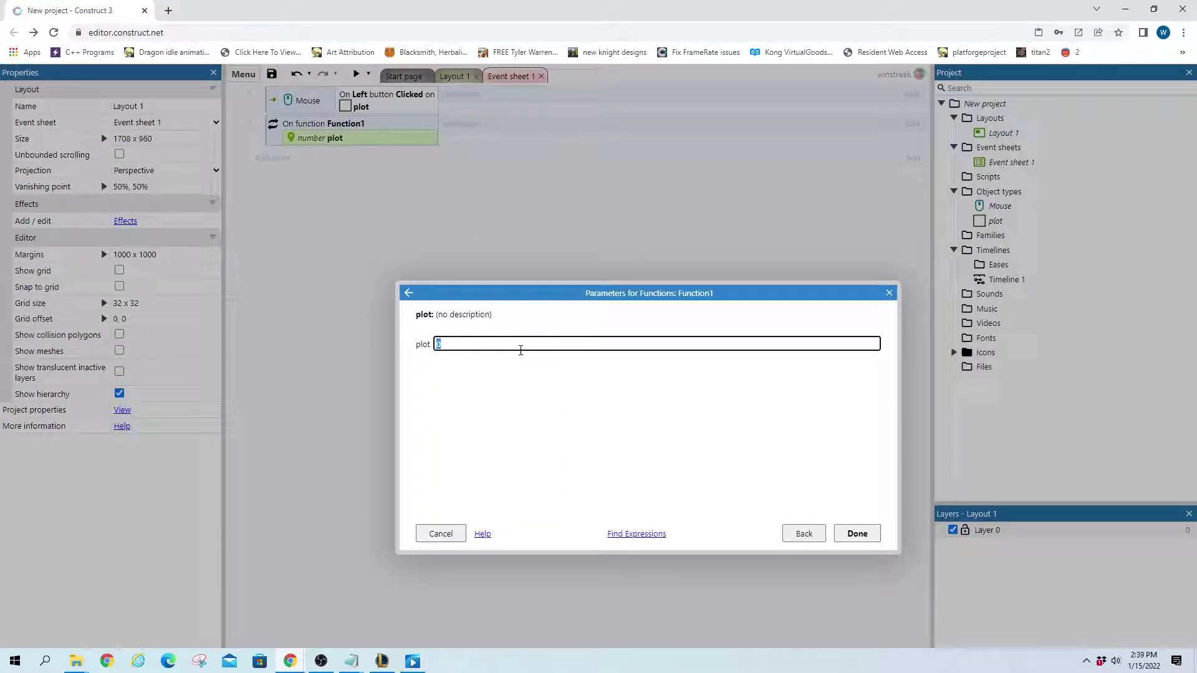
{"action": "type", "text": "plot."}
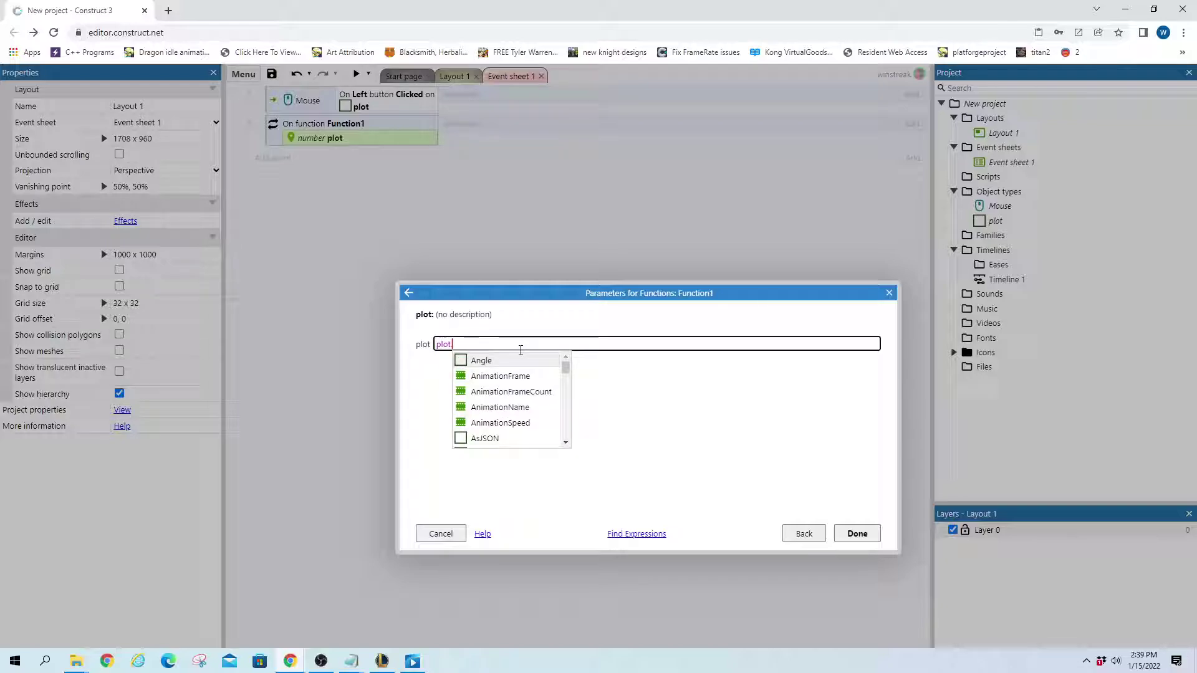
{"action": "type", "text": "plo"}
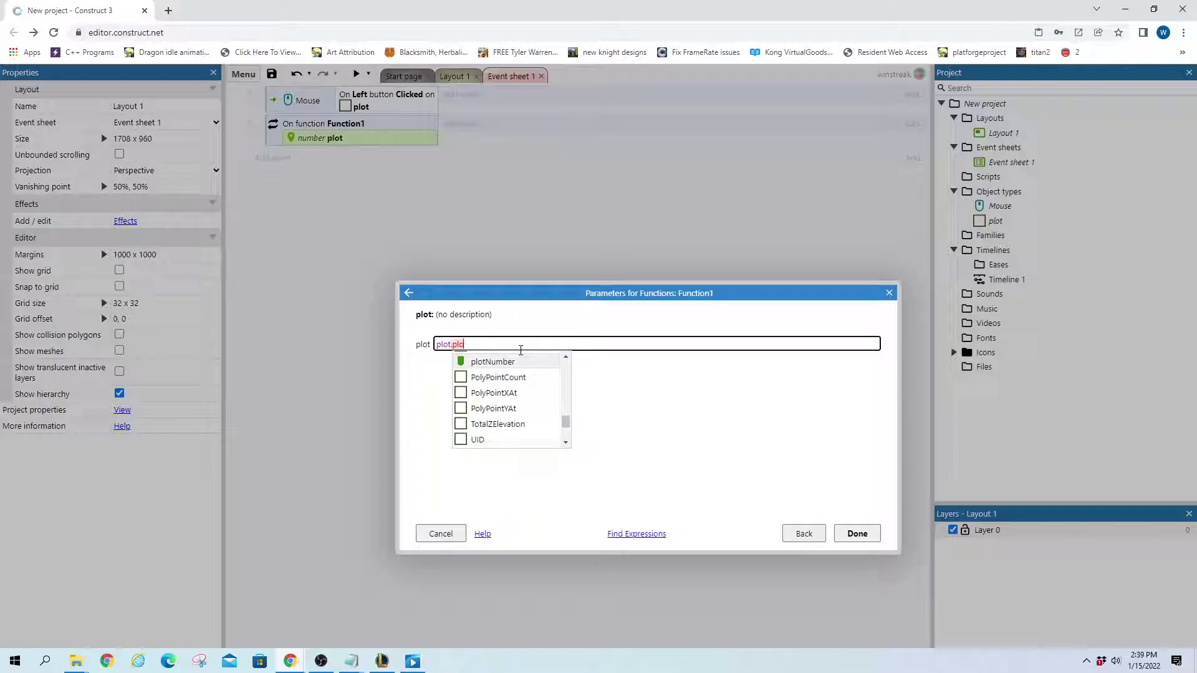
{"action": "key", "text": "Return"}
{"action": "left_click", "coordinate": [857, 534]}
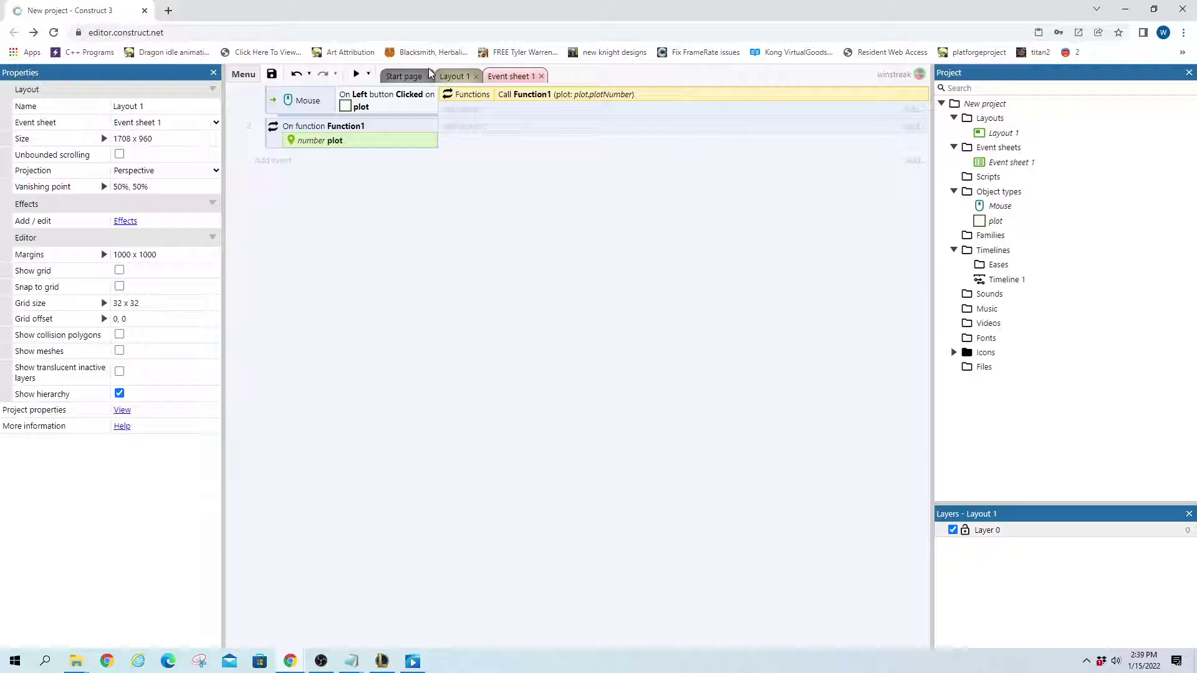
- Check the plotNumber value of one plot in each of the three blocks on Layout 1
{"action": "left_click", "coordinate": [467, 81]}
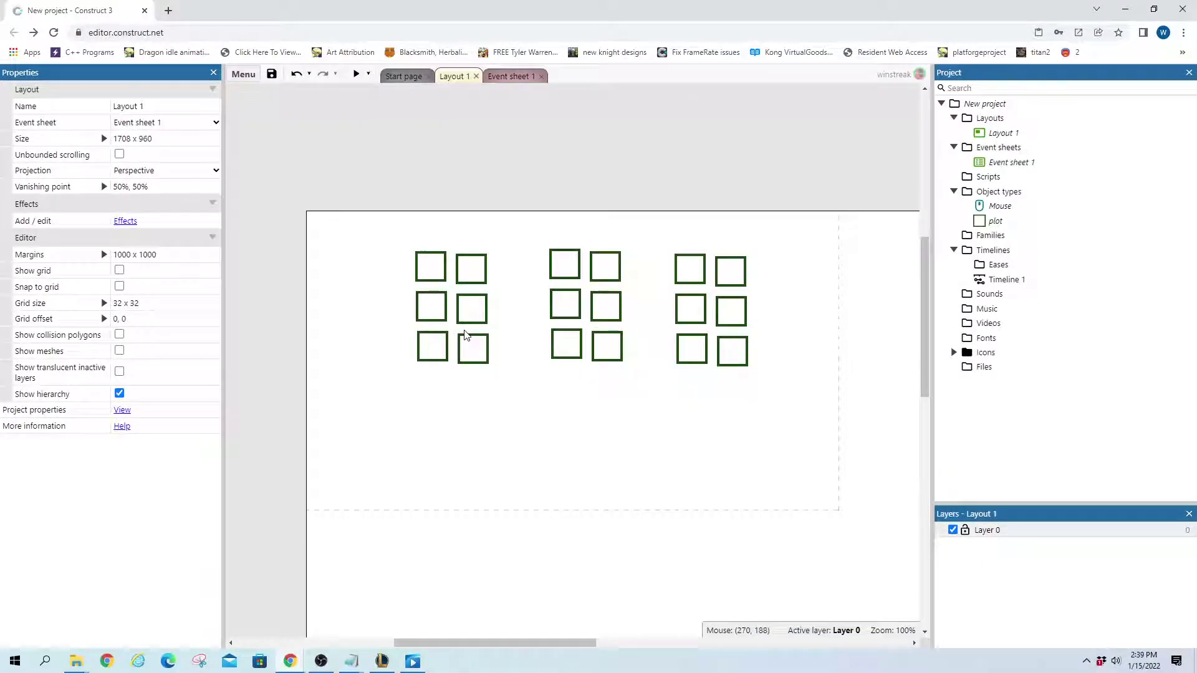
{"action": "left_click", "coordinate": [471, 309]}
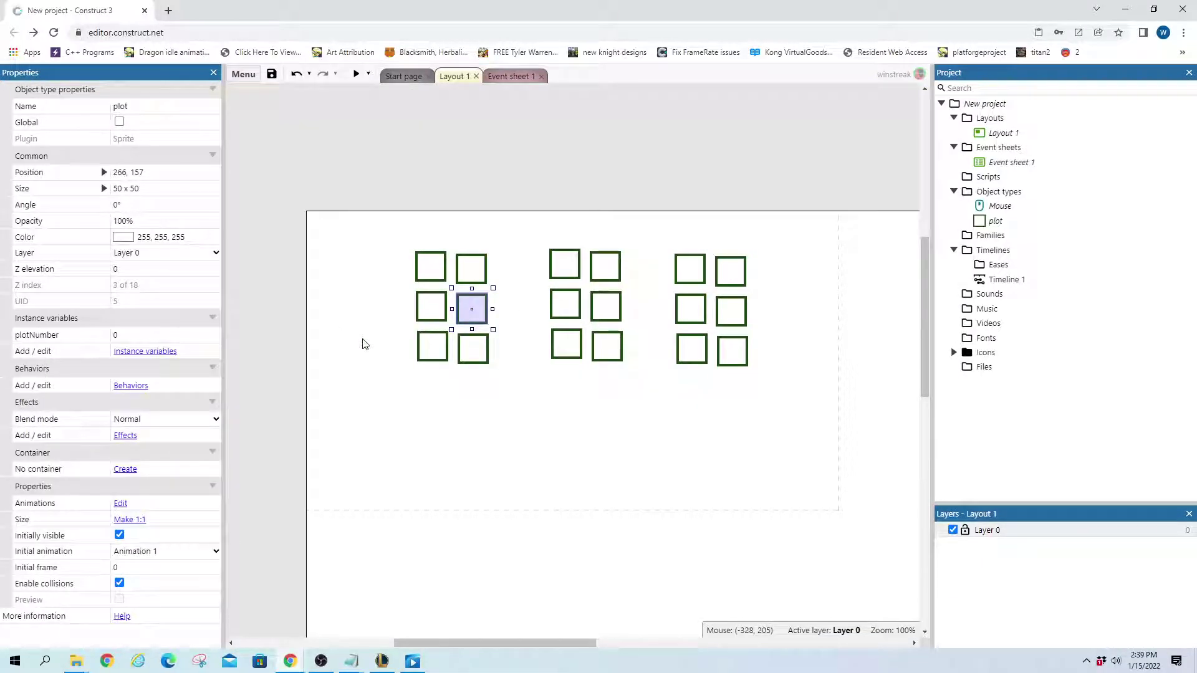
{"action": "left_click", "coordinate": [578, 309]}
{"action": "left_click", "coordinate": [686, 311]}
- Add a plot action to the Function1 event that sets the animation to "Animation 2" from the beginning
{"action": "left_click", "coordinate": [511, 76]}
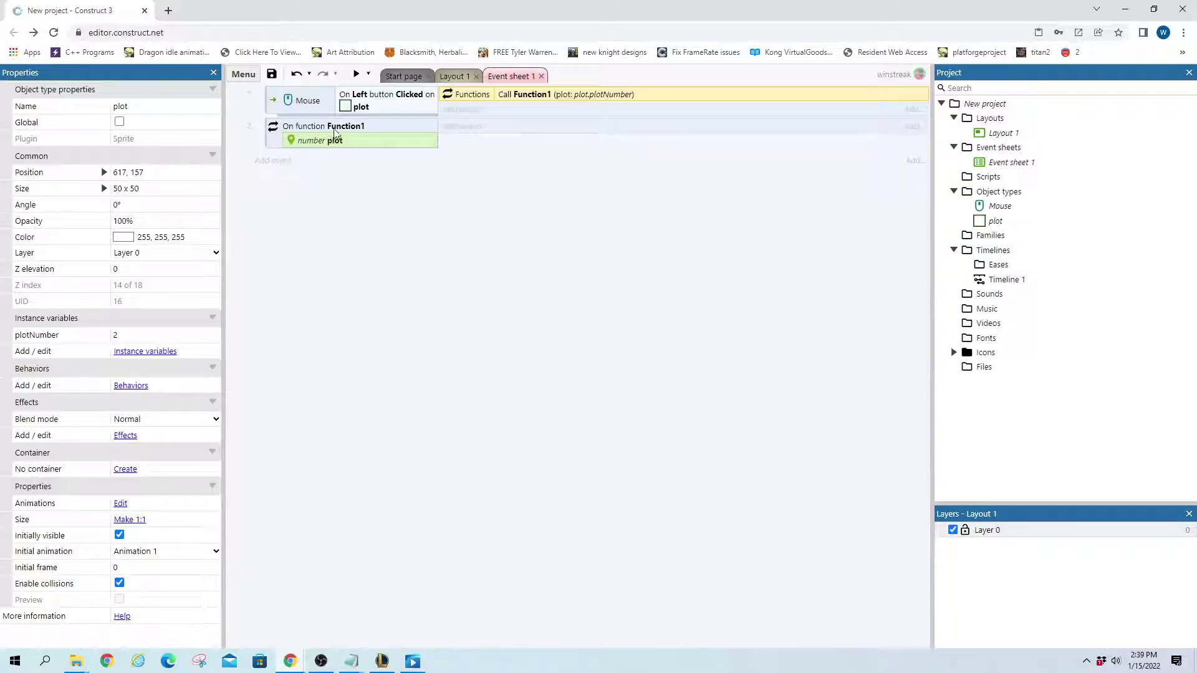
{"action": "left_click", "coordinate": [458, 128]}
{"action": "double_click", "coordinate": [813, 358]}
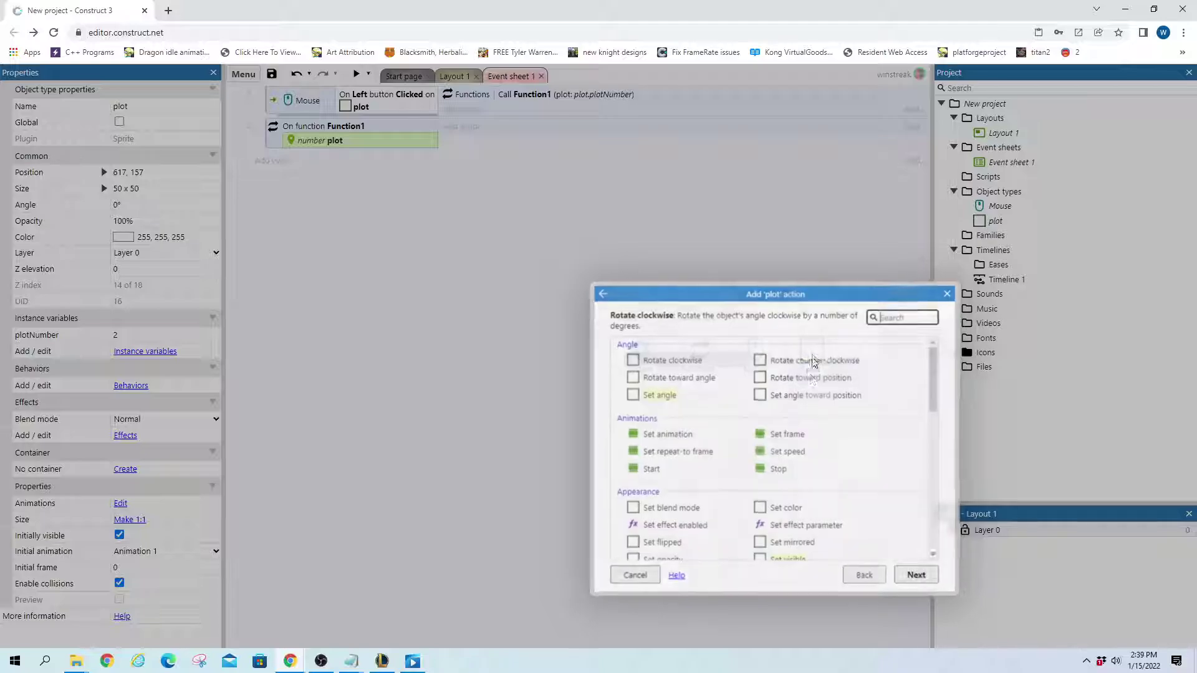
{"action": "left_click", "coordinate": [668, 435]}
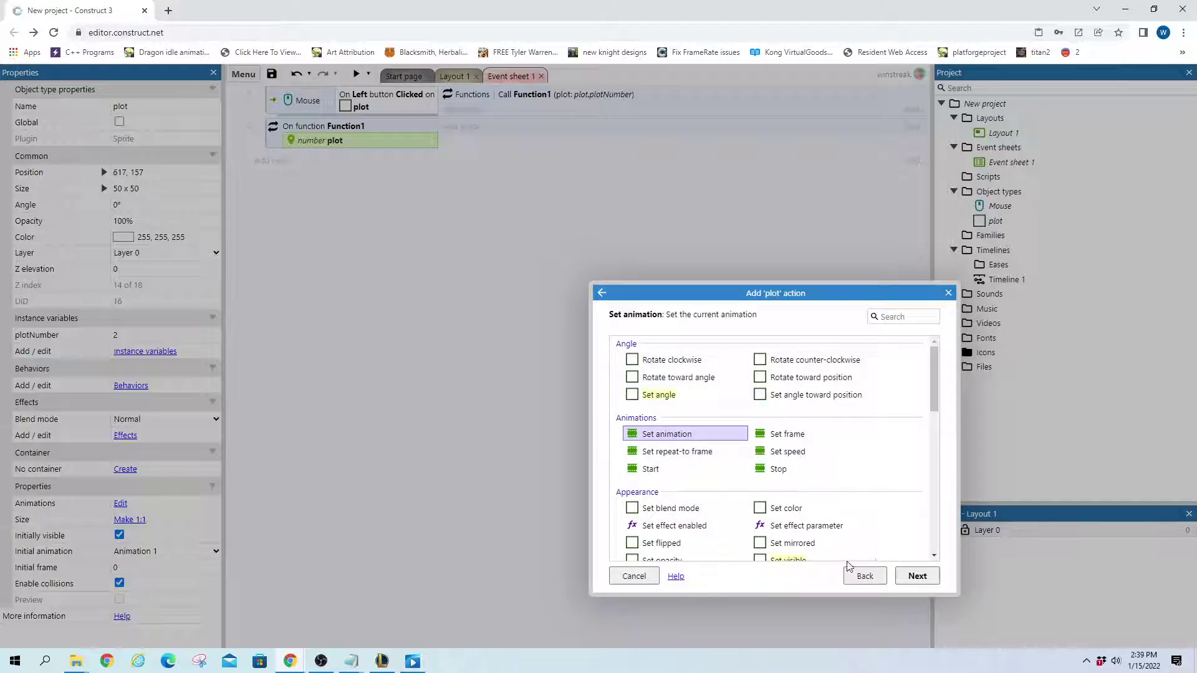
{"action": "left_click", "coordinate": [917, 576]}
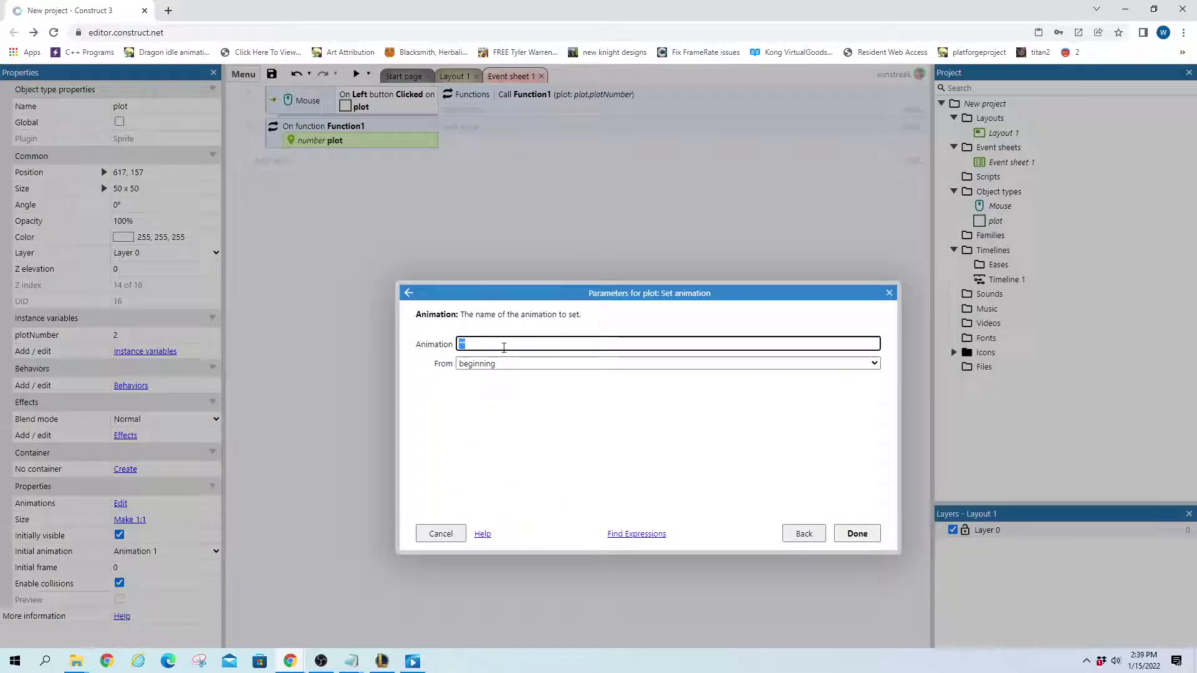
{"action": "key", "text": "Down"}
{"action": "key", "text": "Down"}
{"action": "key", "text": "Return"}
{"action": "key", "text": "Return"}
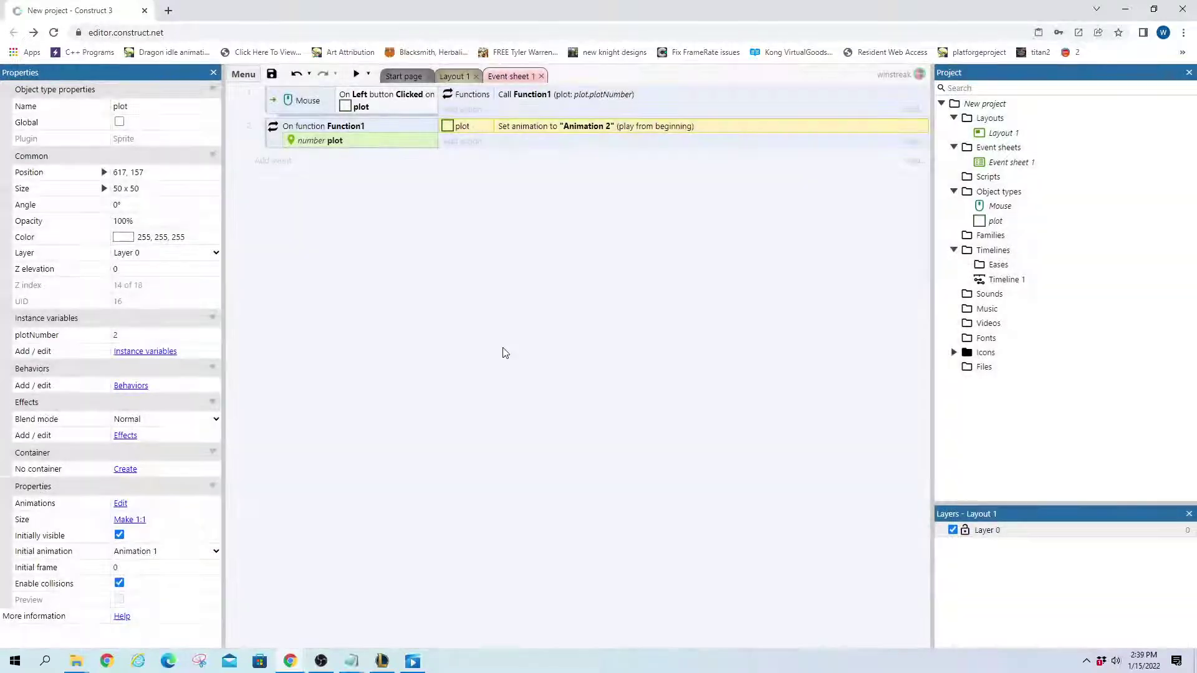
- Preview the project to test clicking a plot, and close the preview
{"action": "left_click", "coordinate": [356, 74]}
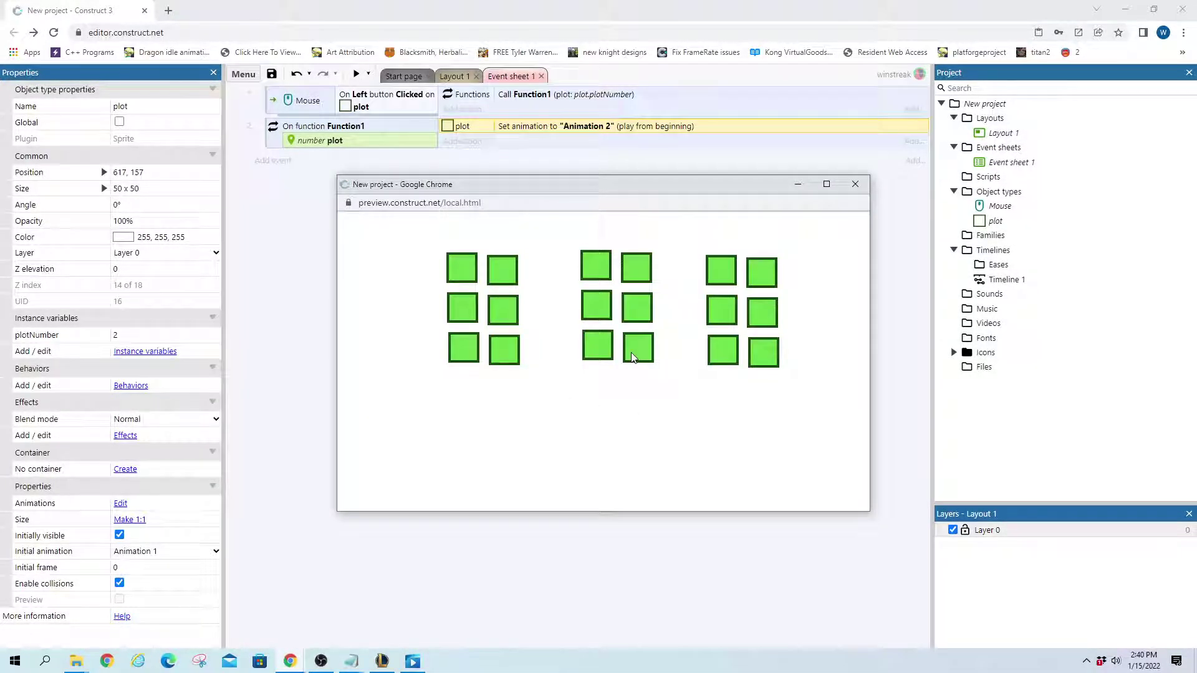
{"action": "left_click", "coordinate": [855, 185]}
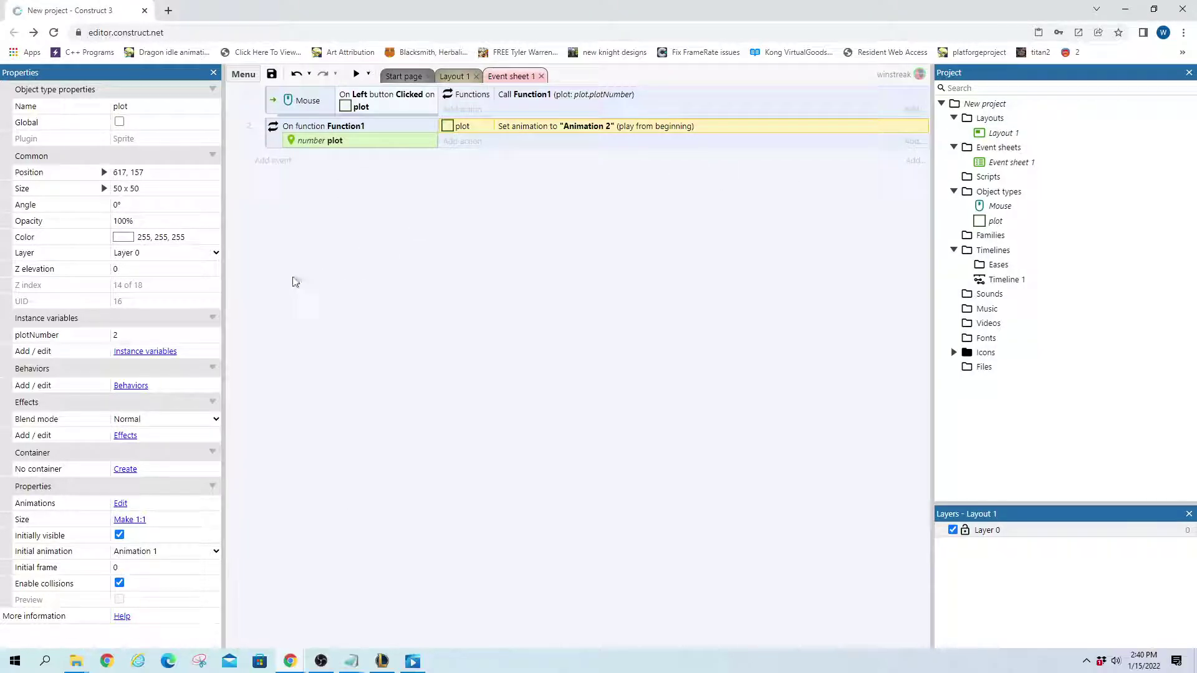
- Add a blank sub-event under the Function1 event
{"action": "right_click", "coordinate": [278, 148]}
{"action": "mouse_move", "coordinate": [405, 155]}
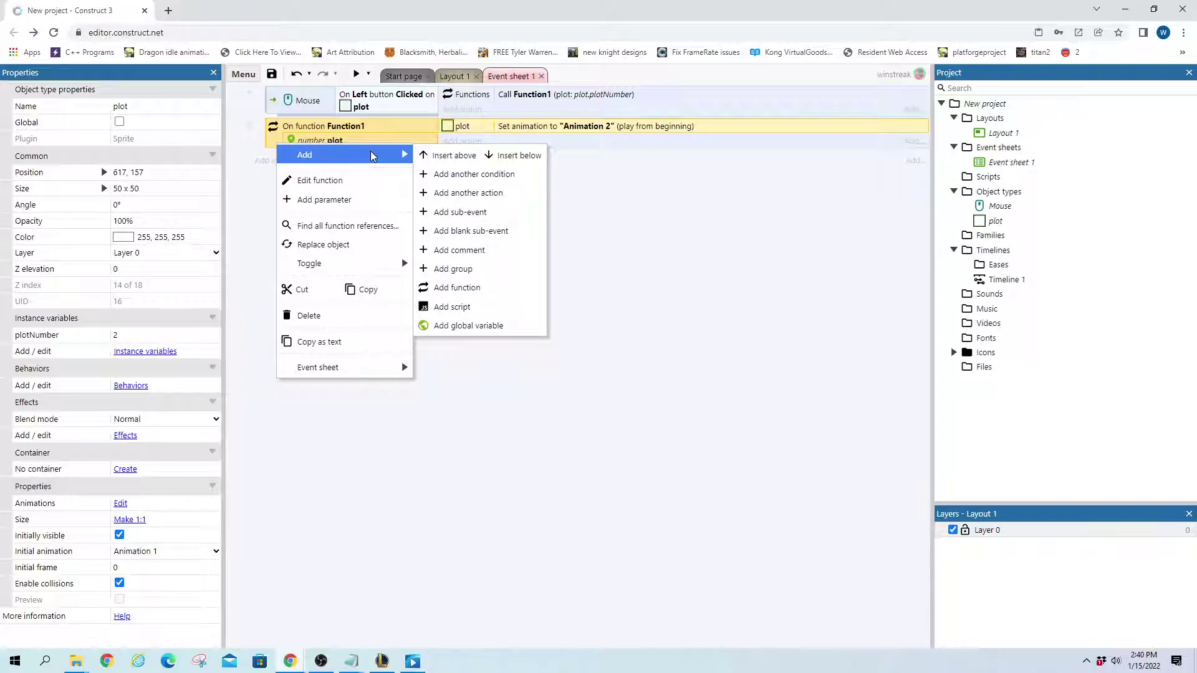
{"action": "left_click", "coordinate": [483, 231]}
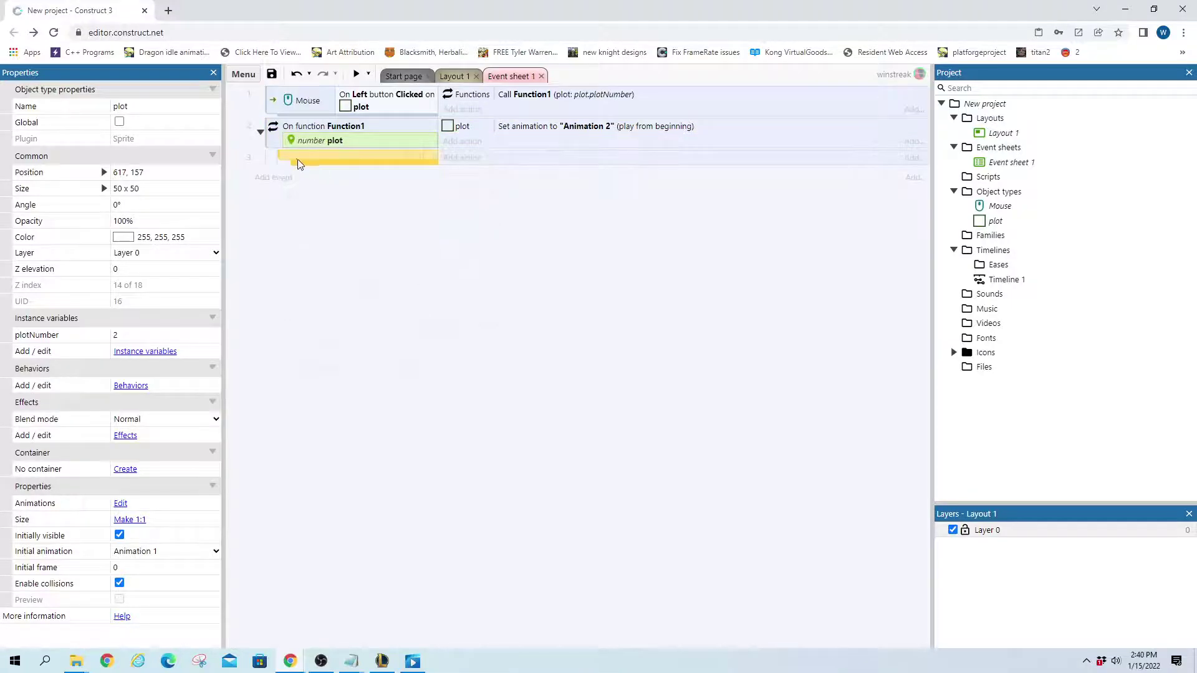
- Give the blank sub-event a plot condition comparing the instance variable plotNumber as equal to the parameter plot
{"action": "double_click", "coordinate": [299, 161]}
{"action": "double_click", "coordinate": [755, 350]}
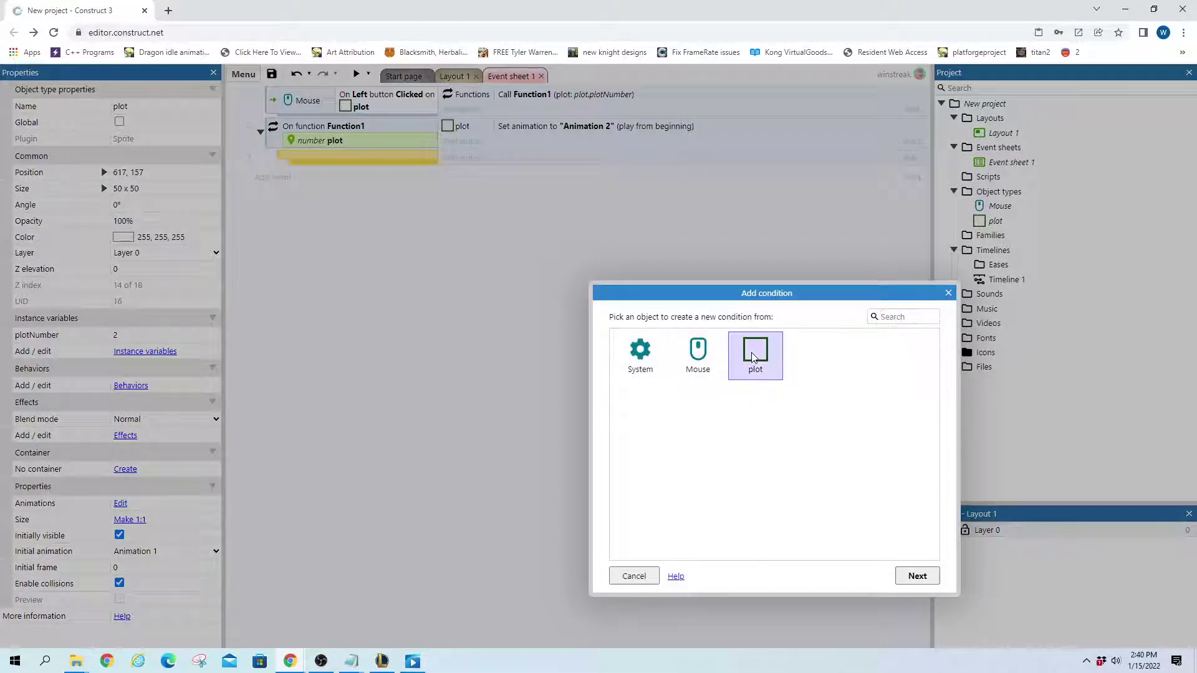
{"action": "scroll", "coordinate": [761, 436], "scroll_direction": "down", "scroll_amount": 3}
{"action": "scroll", "coordinate": [762, 440], "scroll_direction": "down", "scroll_amount": 2}
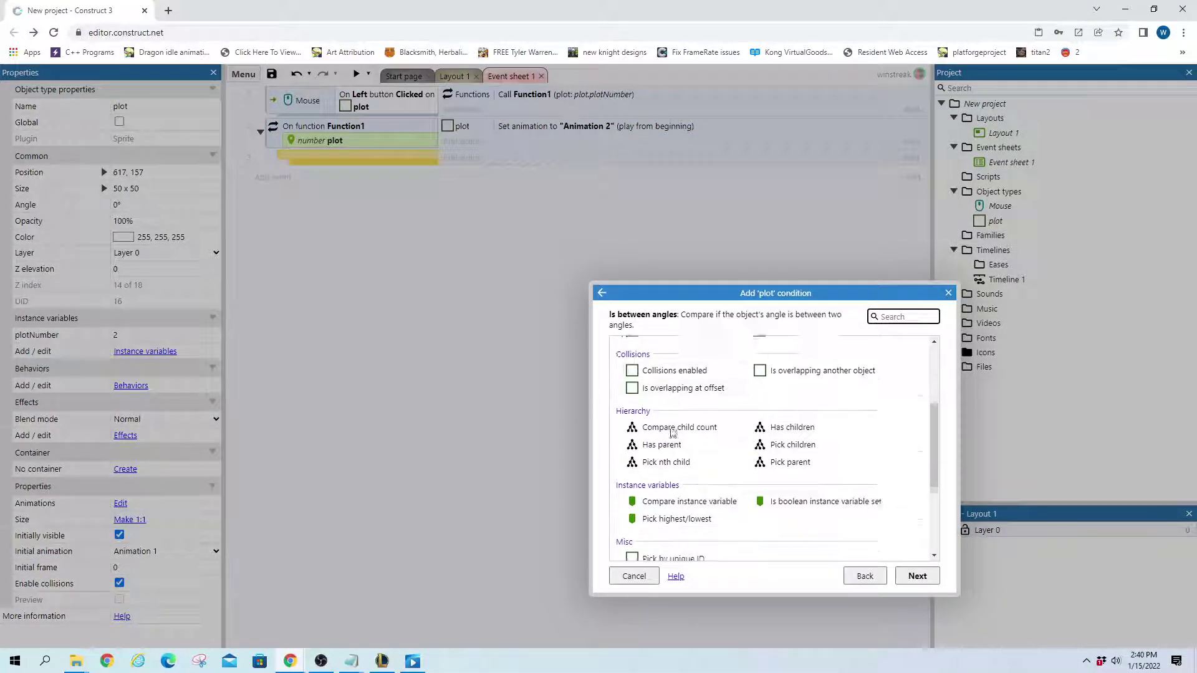
{"action": "double_click", "coordinate": [688, 474]}
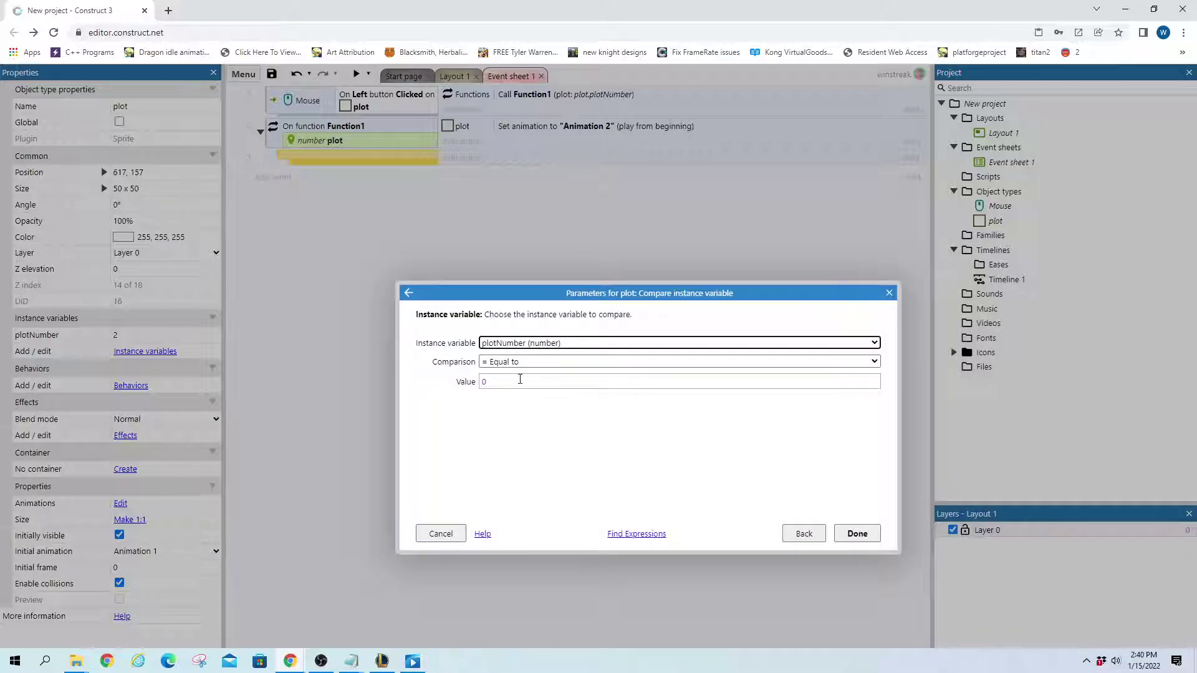
{"action": "left_click", "coordinate": [516, 381]}
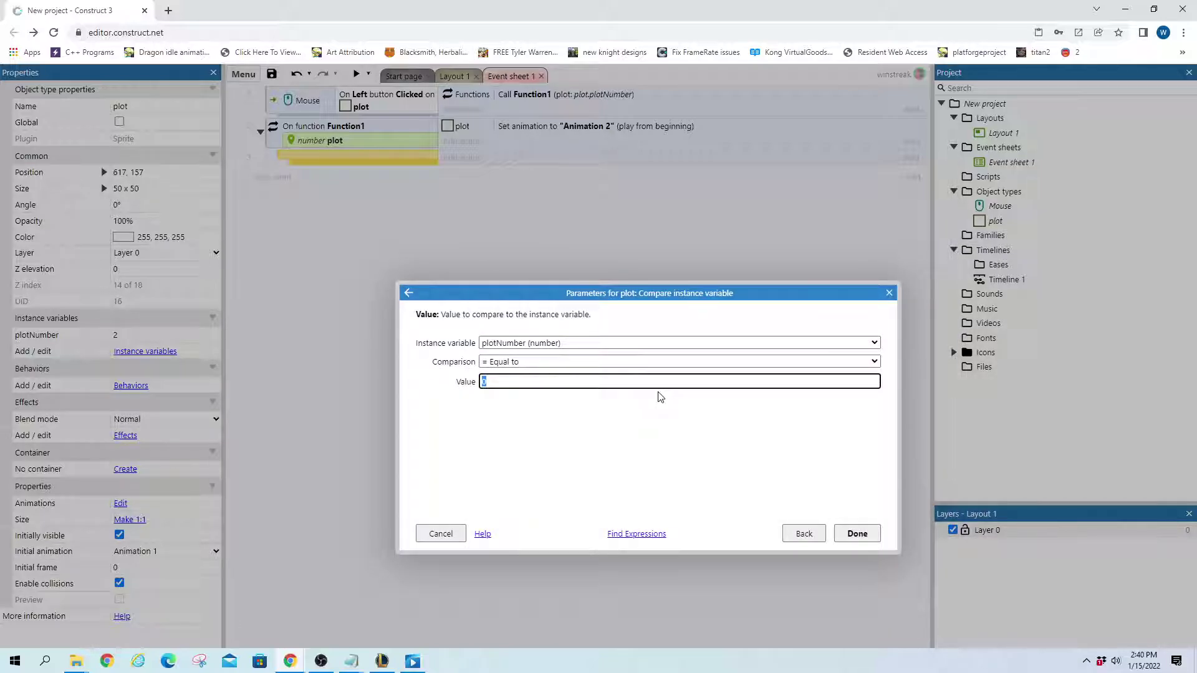
{"action": "type", "text": "plot"}
{"action": "key", "text": "Escape"}
{"action": "key", "text": "Return"}
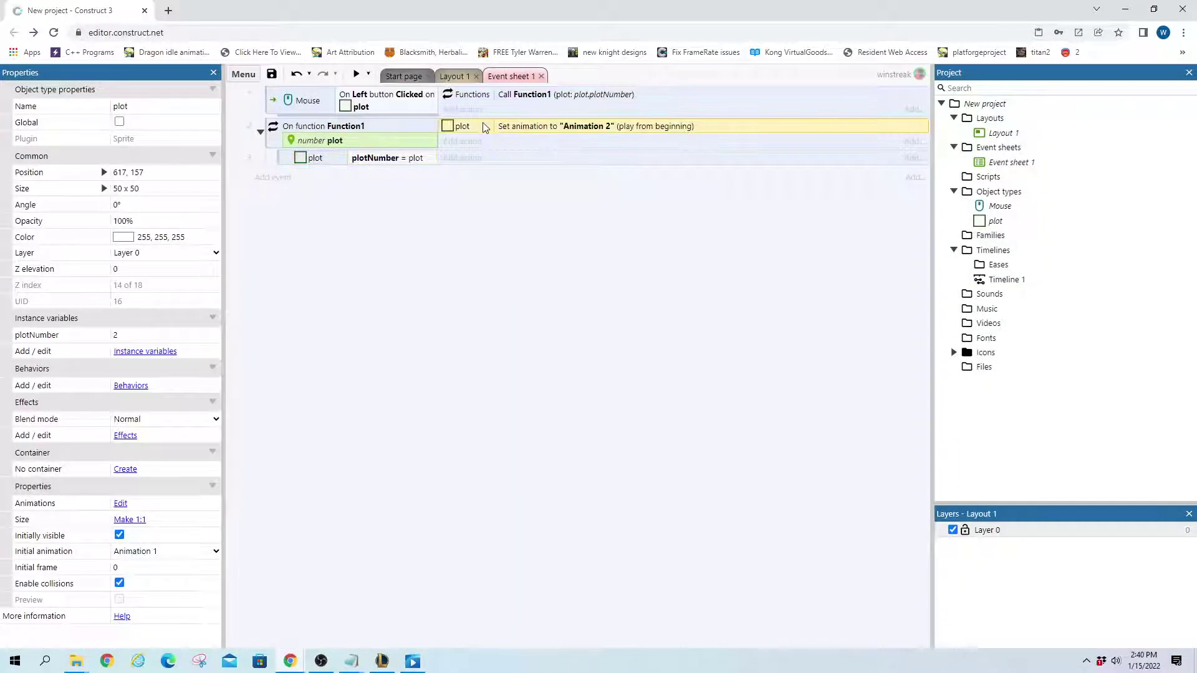
- Move the Set animation action into the plotNumber sub-event, and test it in a preview by clicking a plot in each block
{"action": "left_click_drag", "start_coordinate": [495, 159], "coordinate": [495, 159]}
{"action": "left_click", "coordinate": [356, 74]}
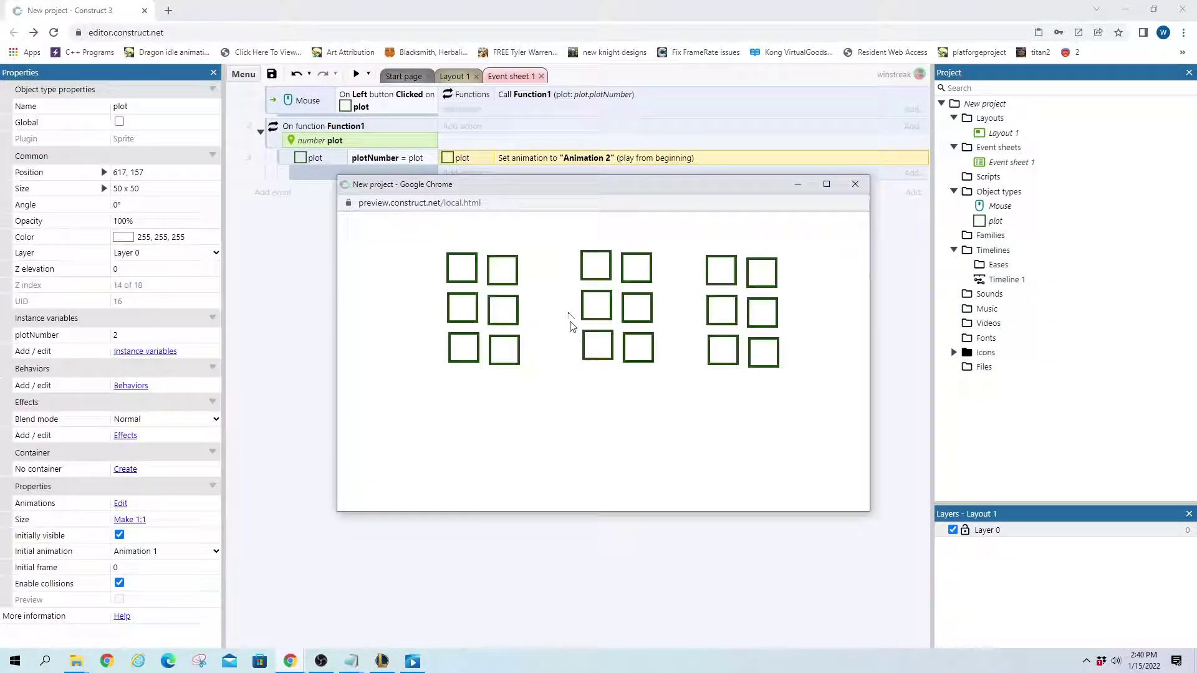
{"action": "left_click", "coordinate": [592, 306]}
{"action": "left_click", "coordinate": [458, 269]}
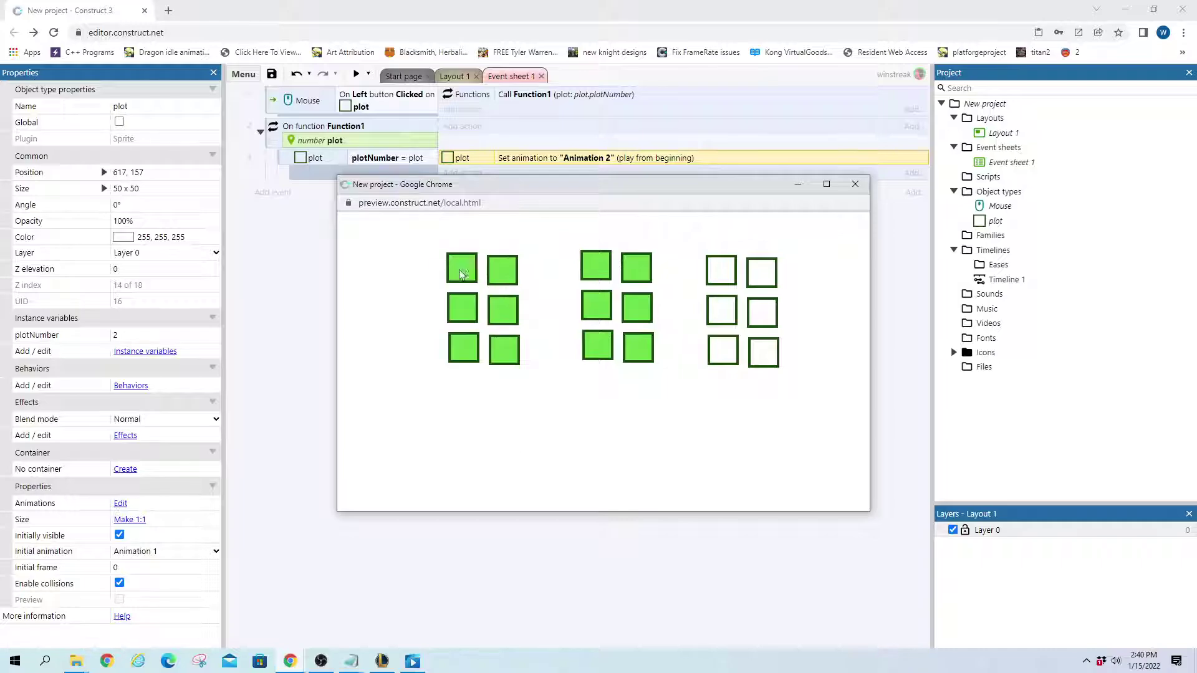
{"action": "left_click", "coordinate": [731, 310]}
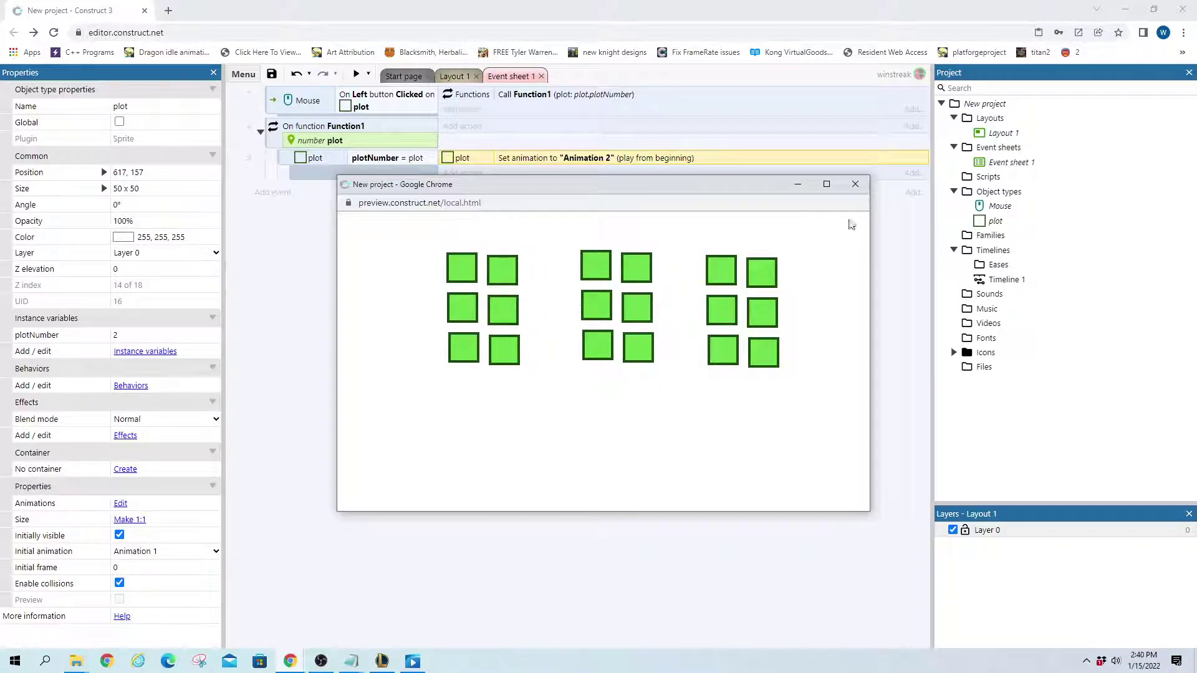
{"action": "left_click", "coordinate": [856, 185]}
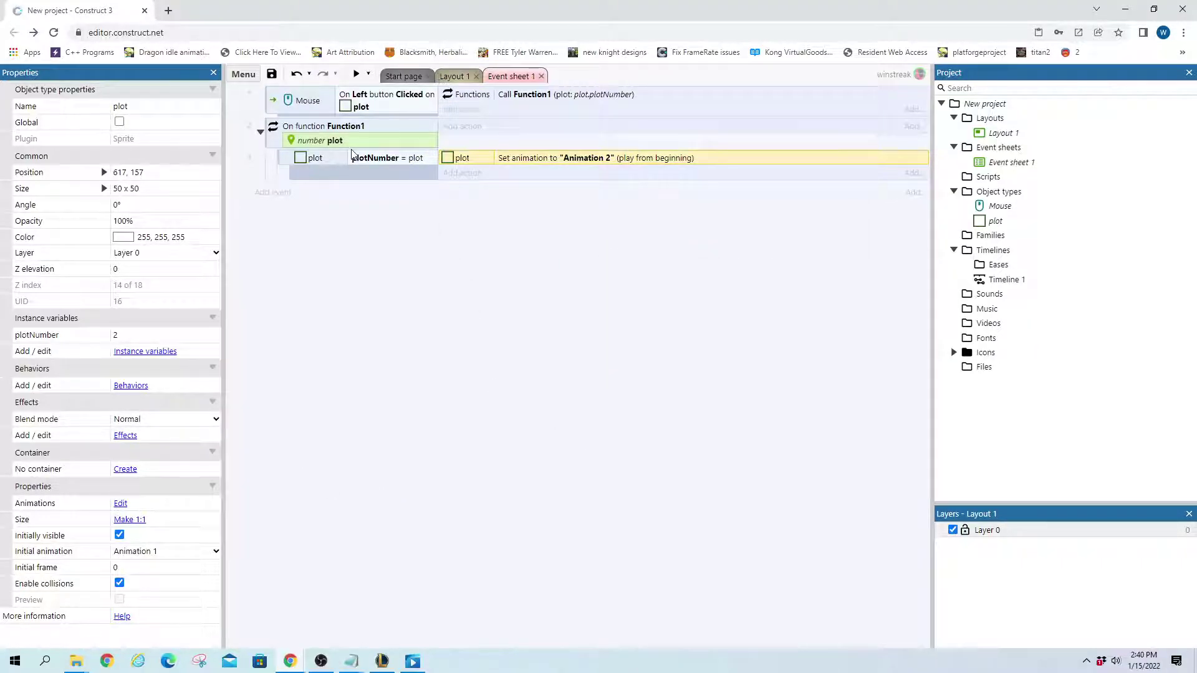